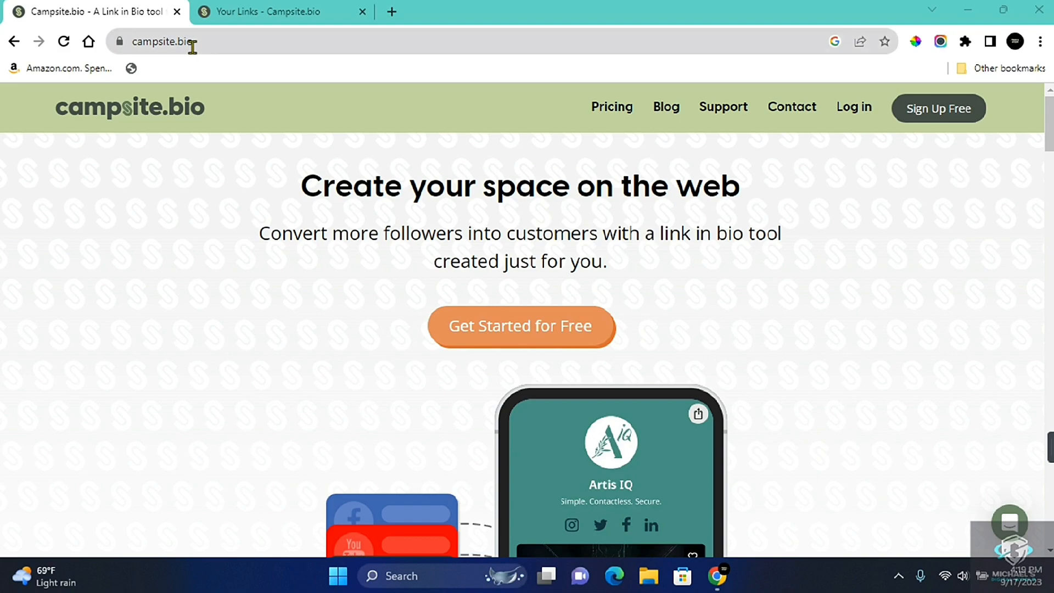
# Look over the Campsite.bio home page and switch to the already open account dashboard
pyautogui.scroll(-5, 742, 282)
pyautogui.scroll(5, 809, 273)
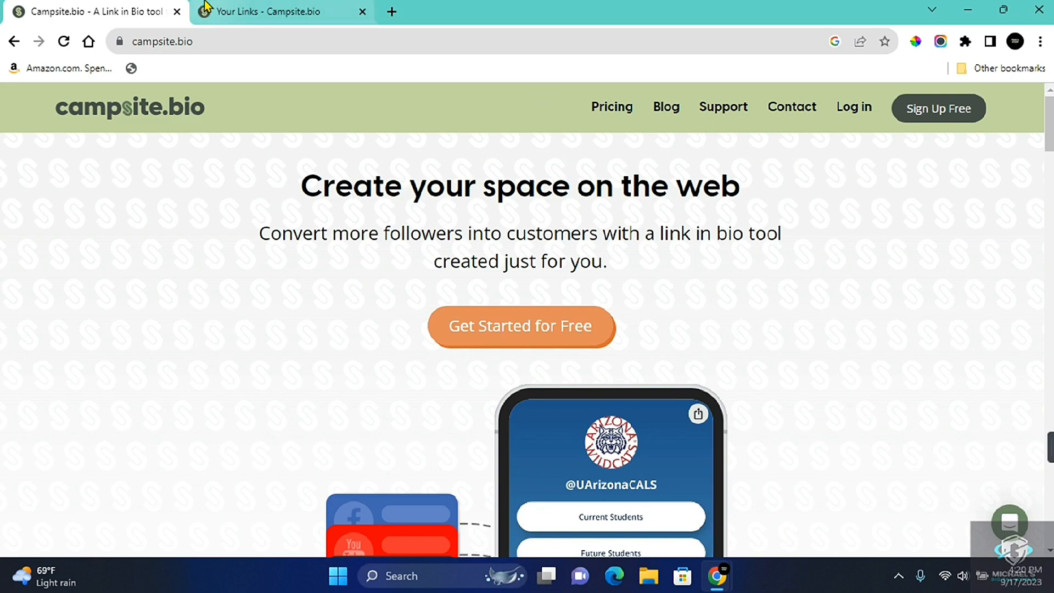
pyautogui.click(269, 12)
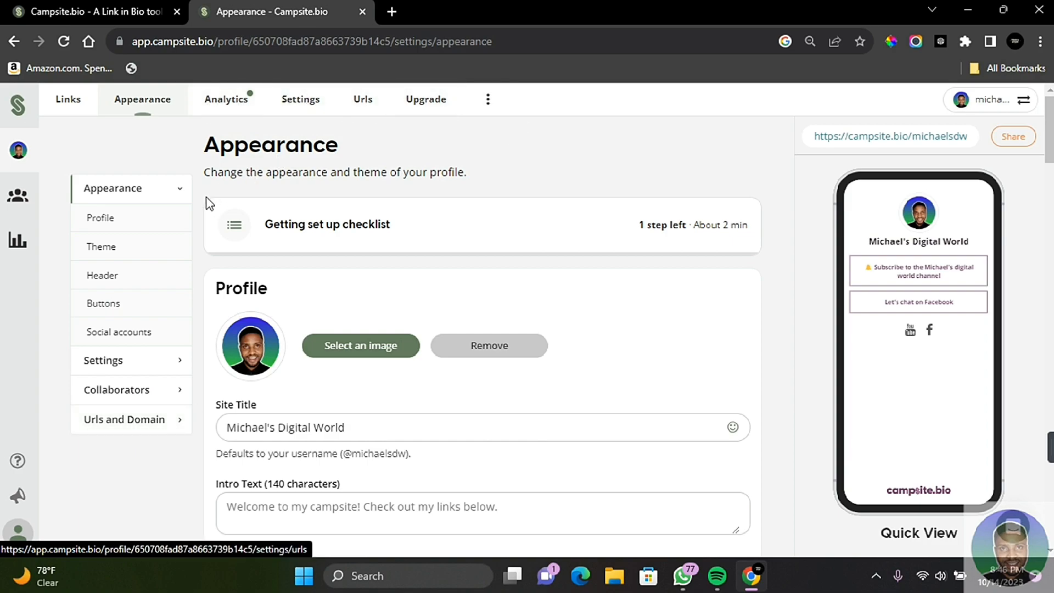
# Review the Profile section of the Appearance settings, including image, site title, intro text and location
pyautogui.click(94, 217)
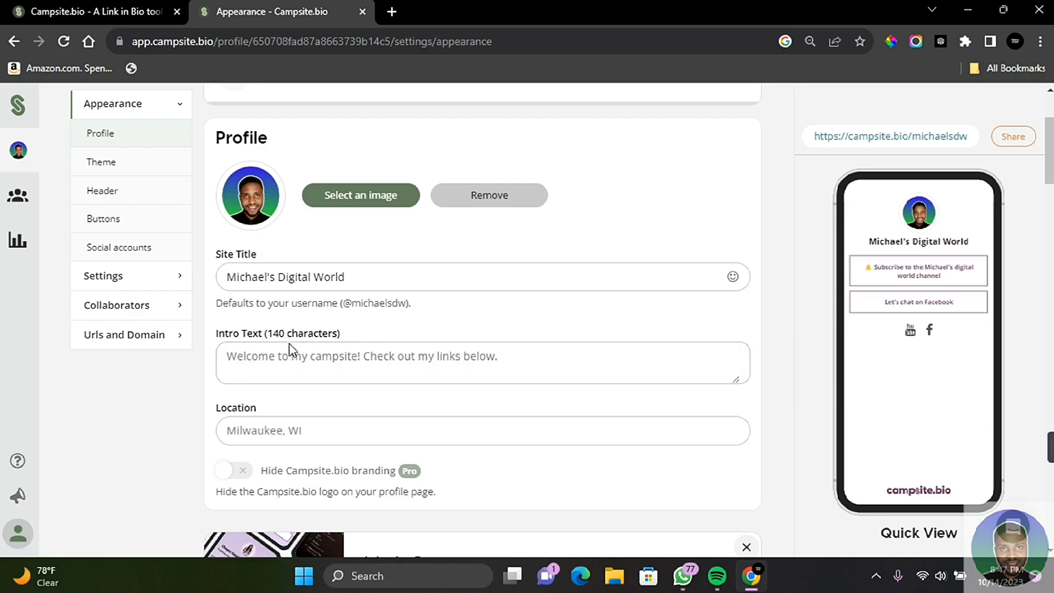
pyautogui.scroll(-5, 459, 394)
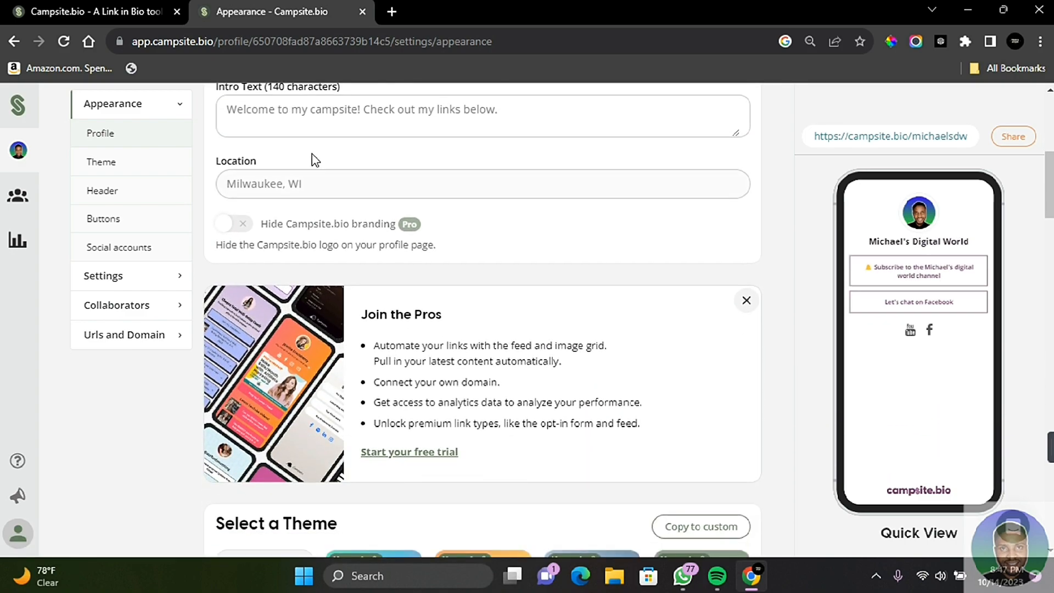
pyautogui.scroll(-1, 352, 259)
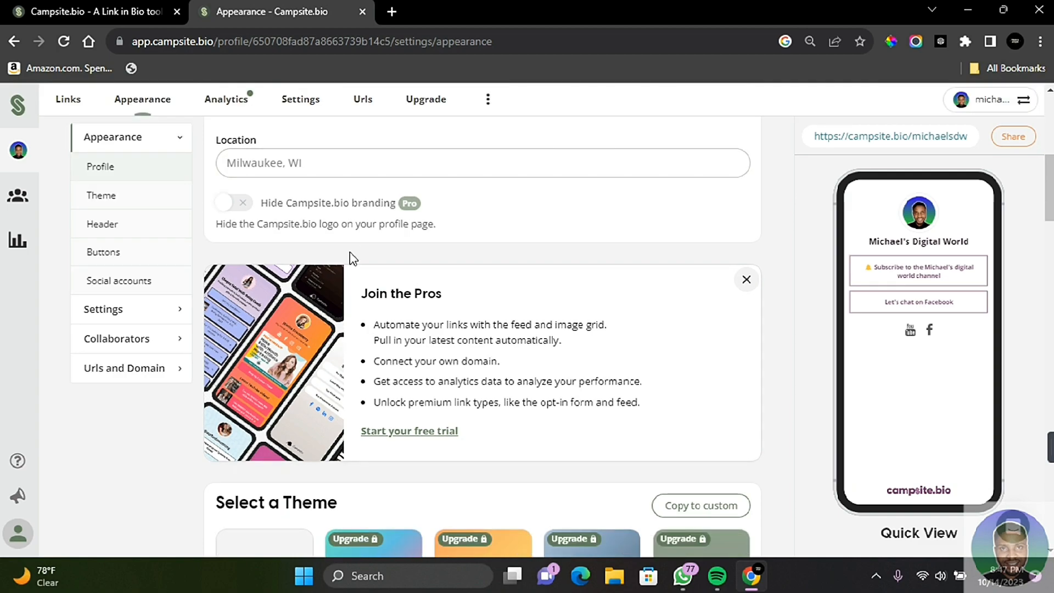
pyautogui.scroll(-8, 495, 261)
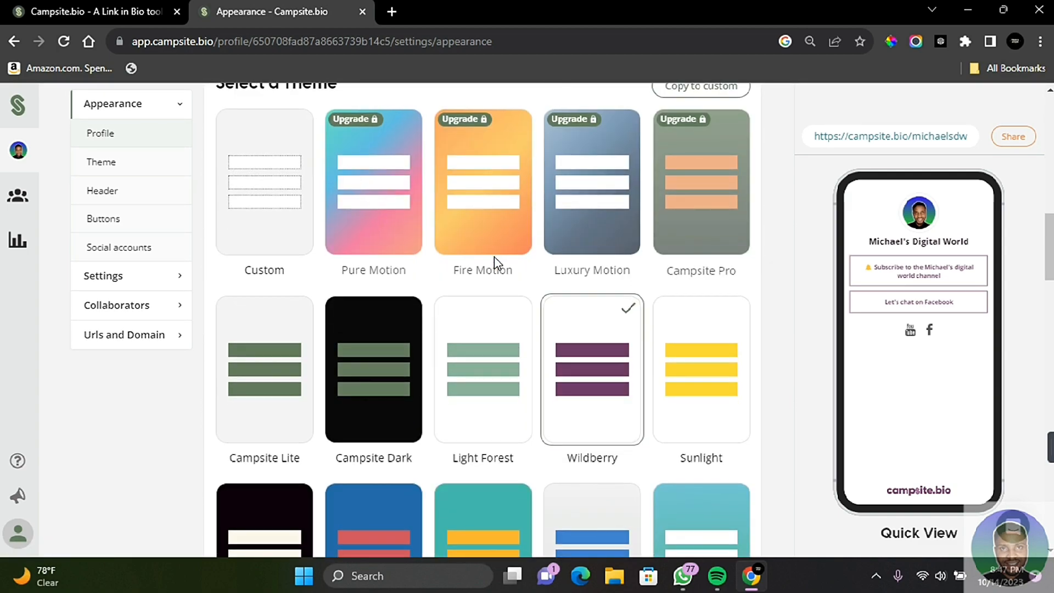
# Look through the available themes and apply the Light Forest theme to the profile
pyautogui.click(100, 189)
pyautogui.click(107, 200)
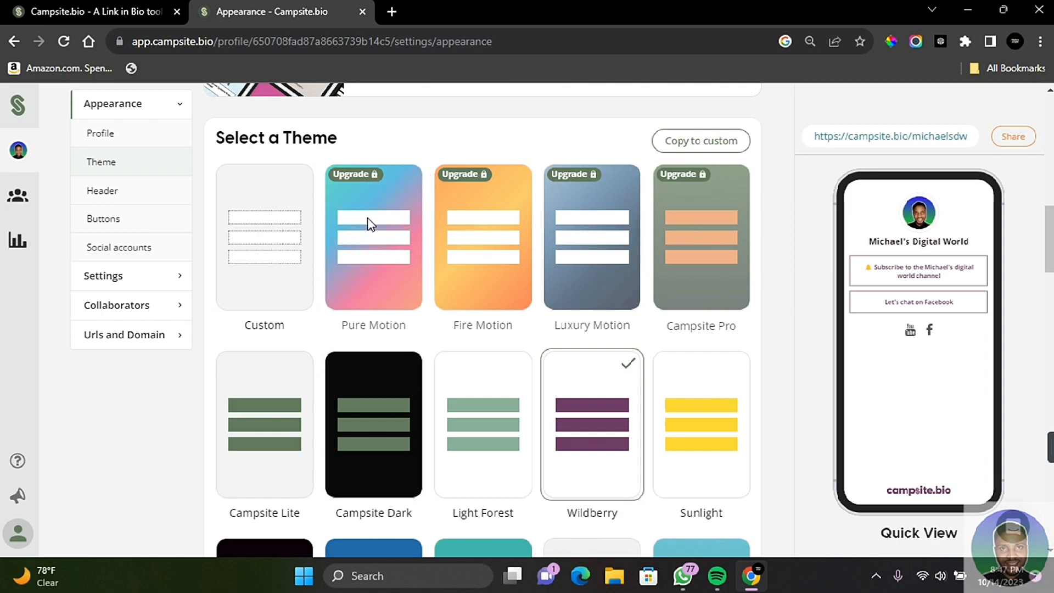
pyautogui.scroll(-2, 384, 324)
pyautogui.scroll(1, 467, 385)
pyautogui.click(499, 417)
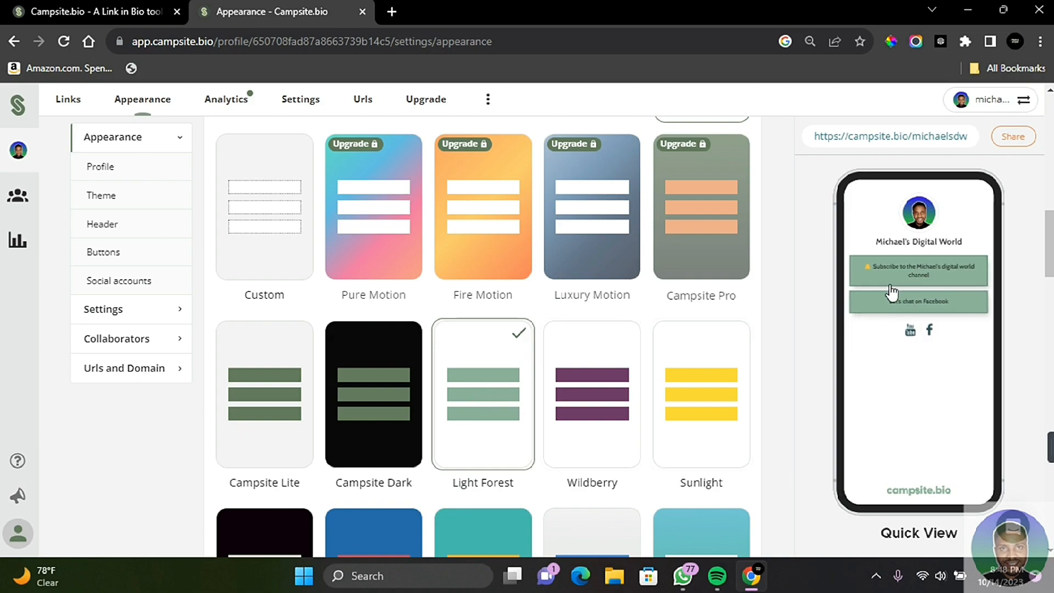
# Try the Left-aligned layout in the header settings and return to the Stacked layout
pyautogui.click(97, 223)
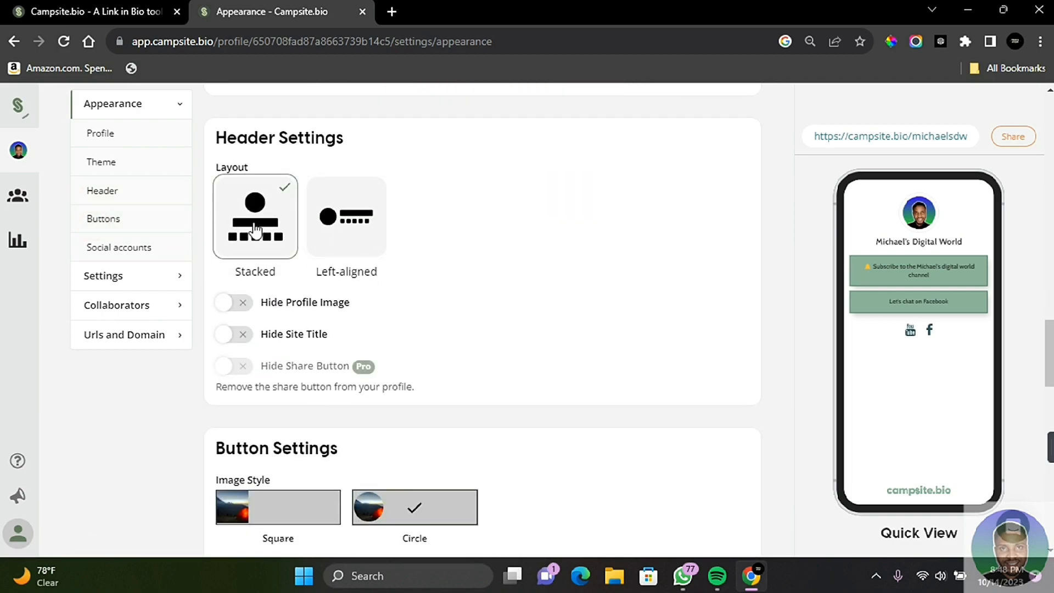
pyautogui.click(328, 212)
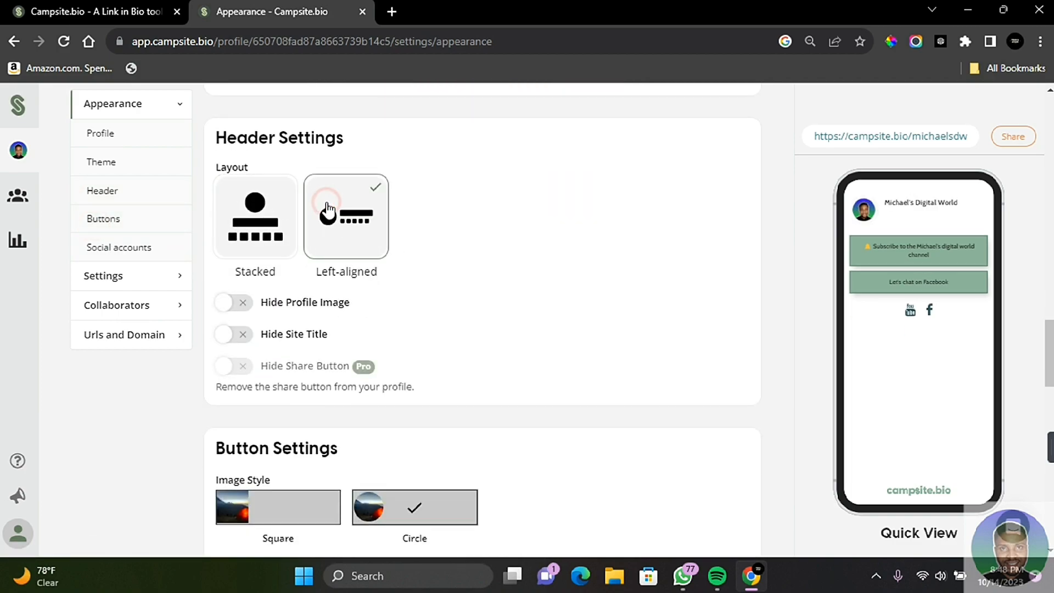
pyautogui.click(273, 209)
# Review the button, carousel and social account settings, including the account types offered for the Youtube entry
pyautogui.scroll(-5, 378, 206)
pyautogui.scroll(-3, 455, 219)
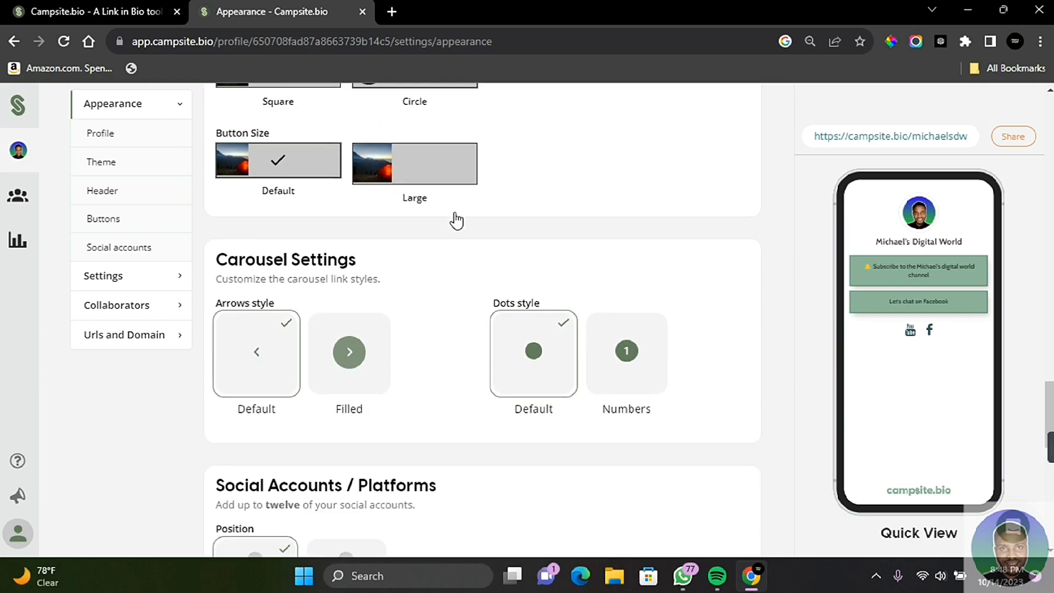
pyautogui.scroll(-5, 414, 275)
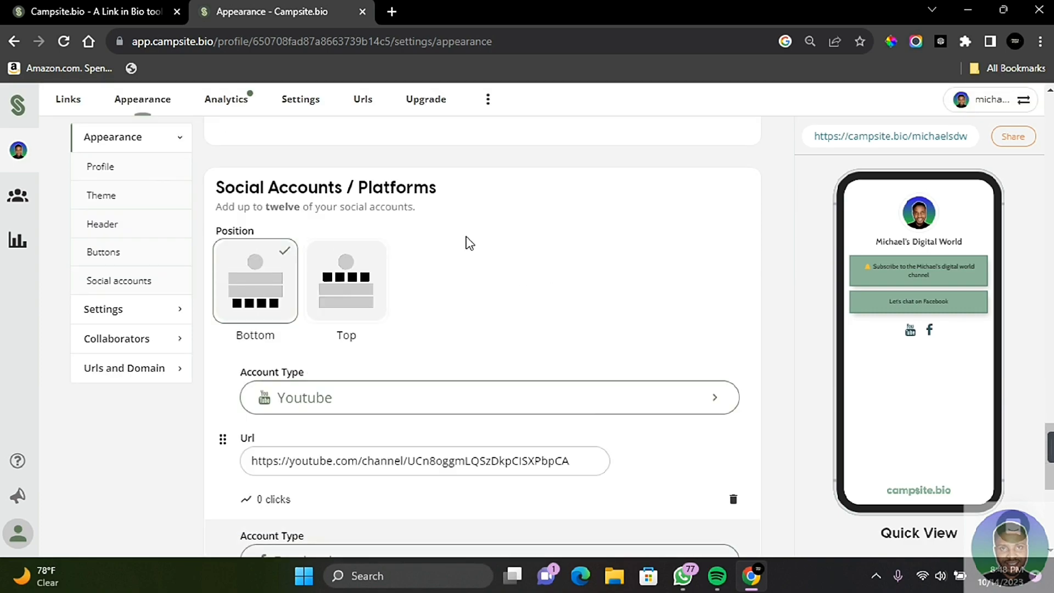
pyautogui.scroll(-2, 512, 306)
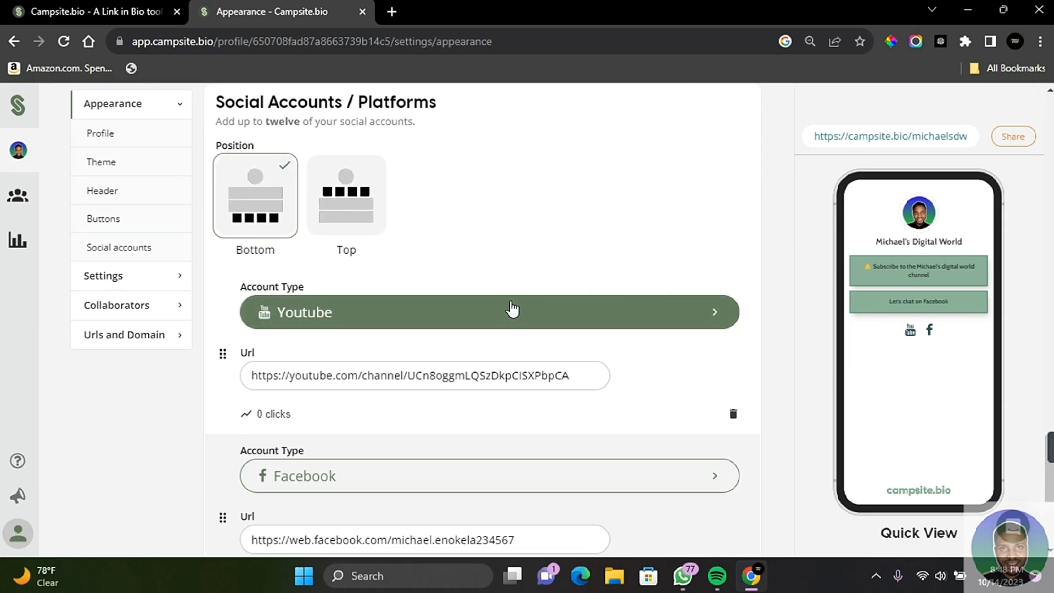
pyautogui.click(425, 332)
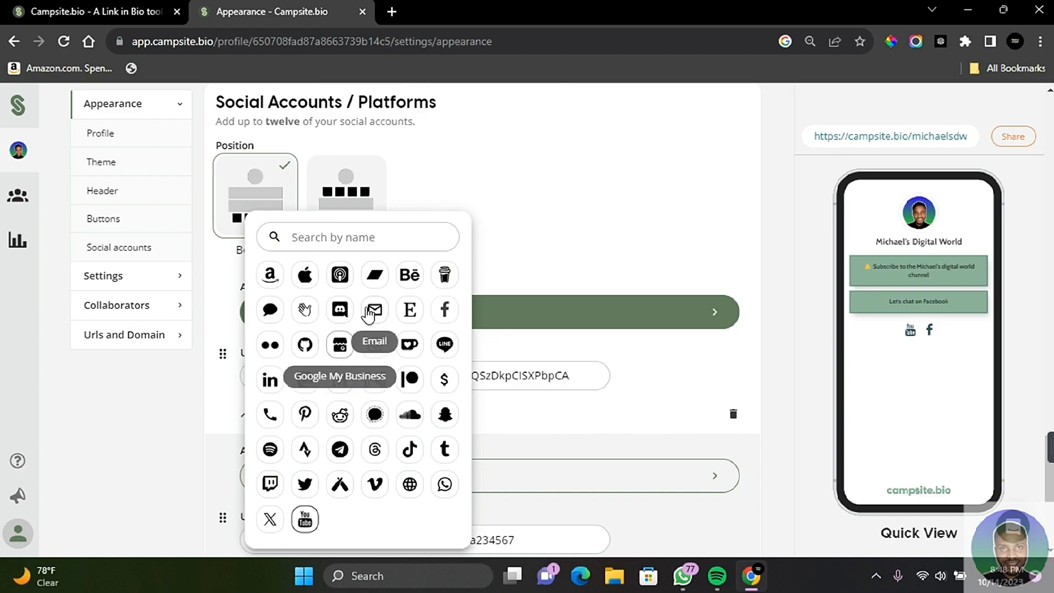
pyautogui.click(629, 232)
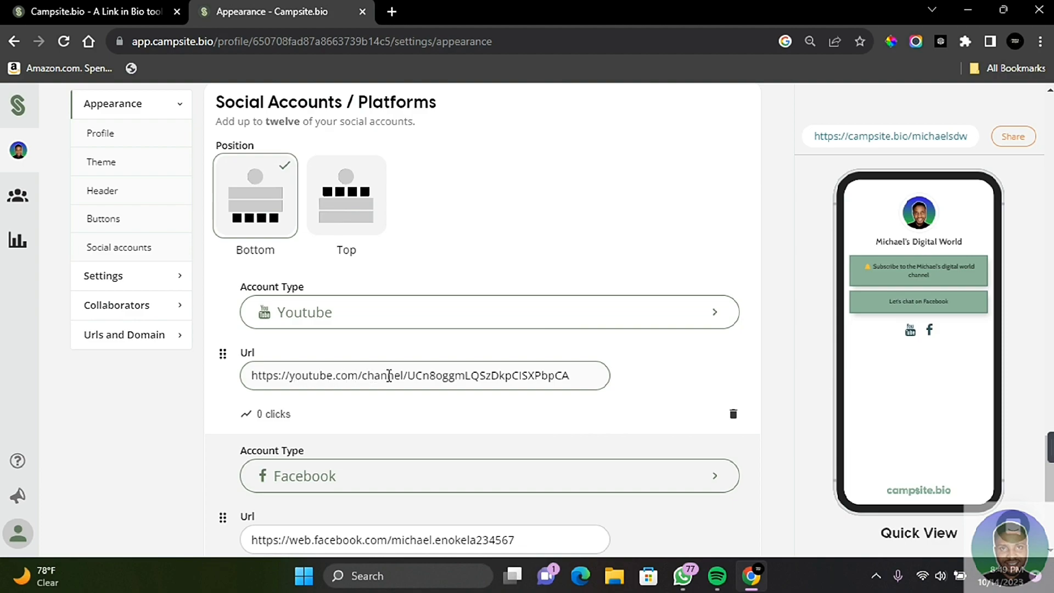
# Add another social account entry below the existing Facebook one
pyautogui.scroll(-2, 435, 376)
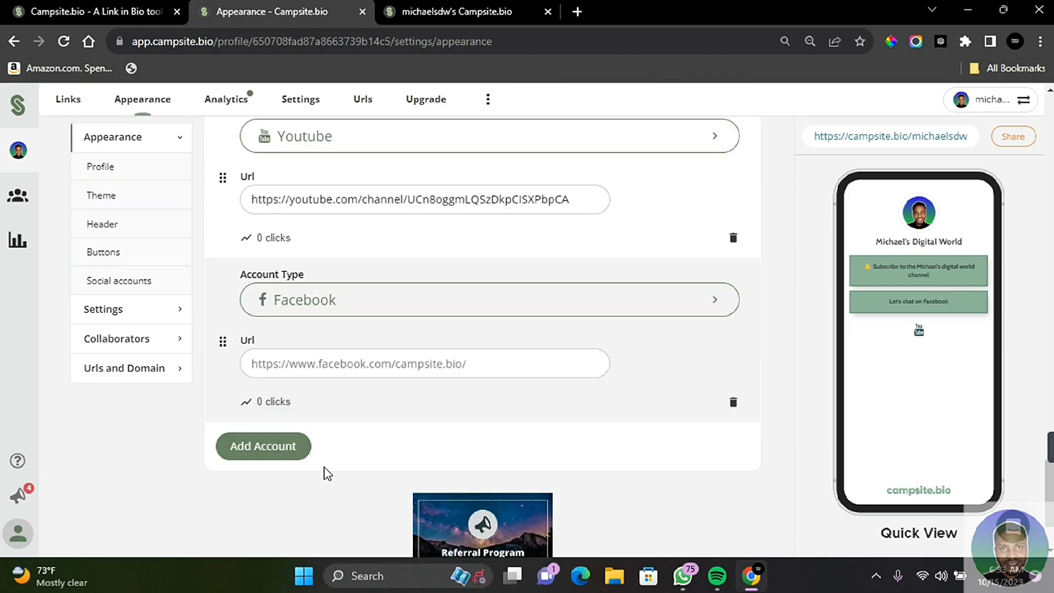
pyautogui.click(277, 442)
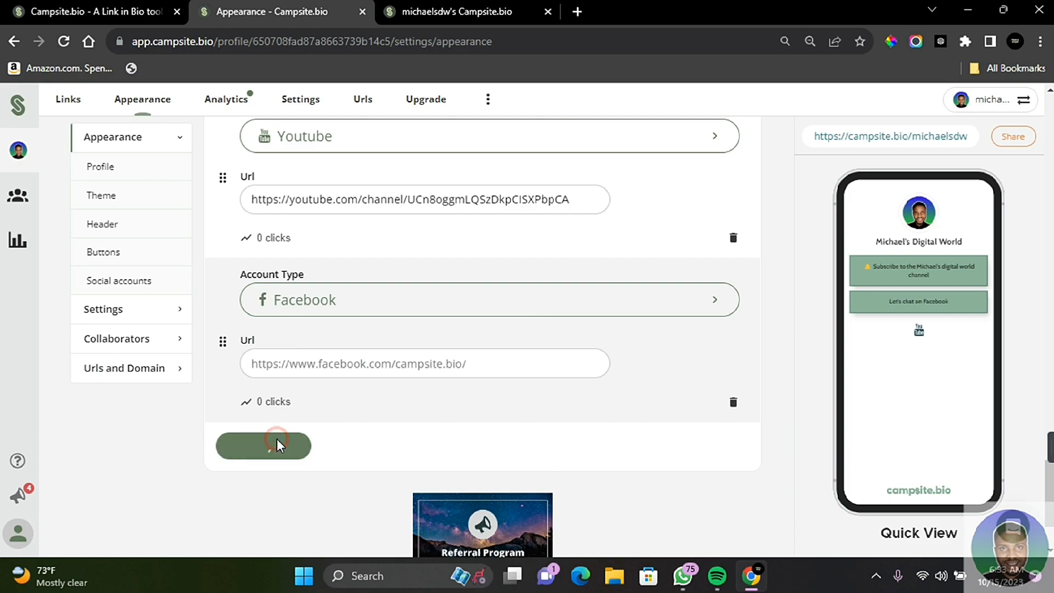
pyautogui.scroll(-3, 278, 439)
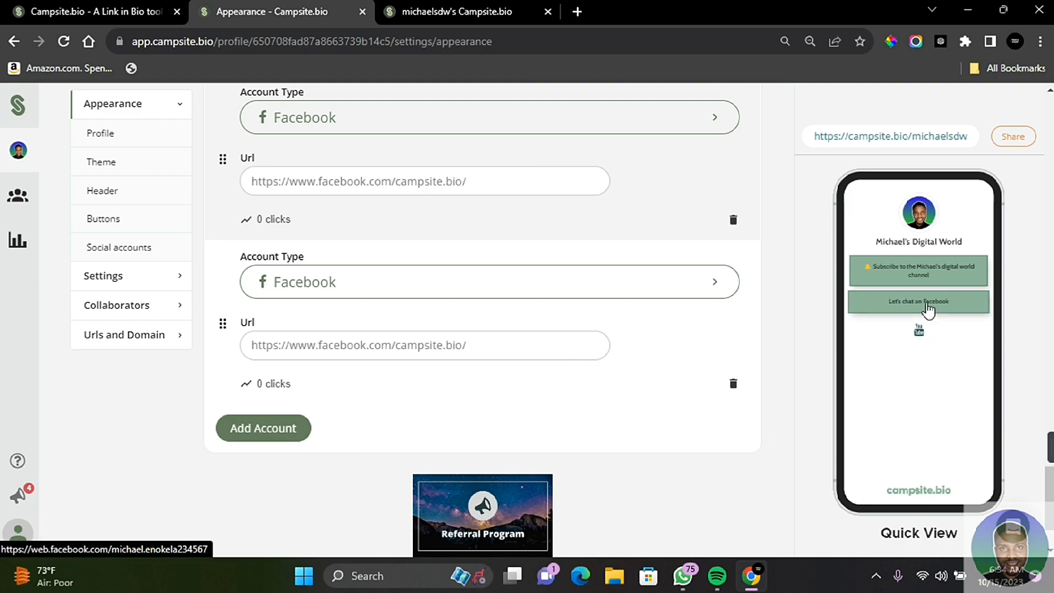
# Open the Links page and review the profile's link entries
pyautogui.scroll(15, 506, 242)
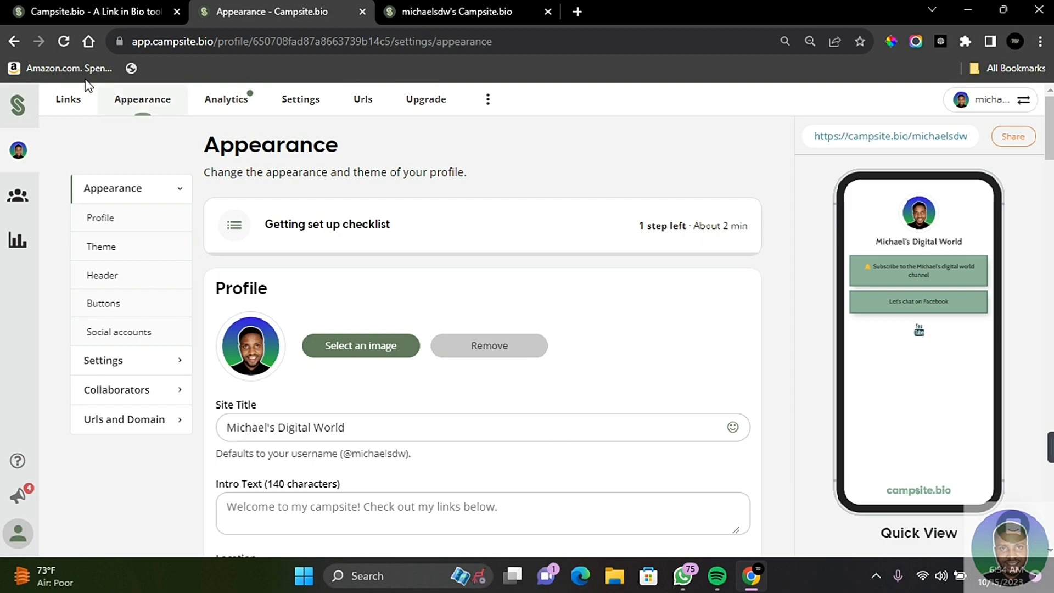
pyautogui.click(65, 99)
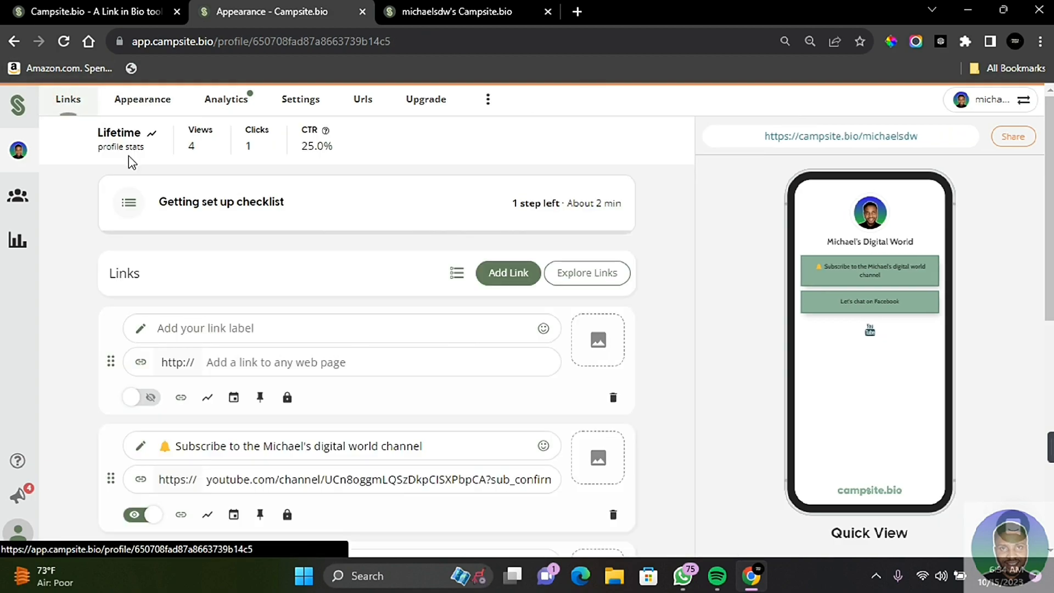
pyautogui.scroll(-1, 401, 335)
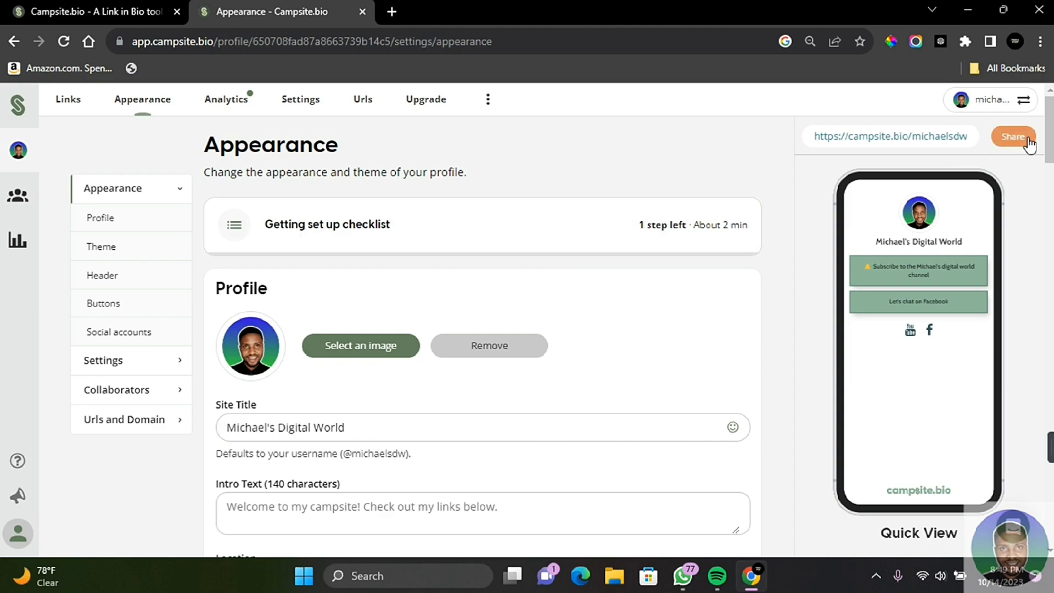
# Copy the profile URL from the sharing options and open it in a new browser tab
pyautogui.click(1011, 140)
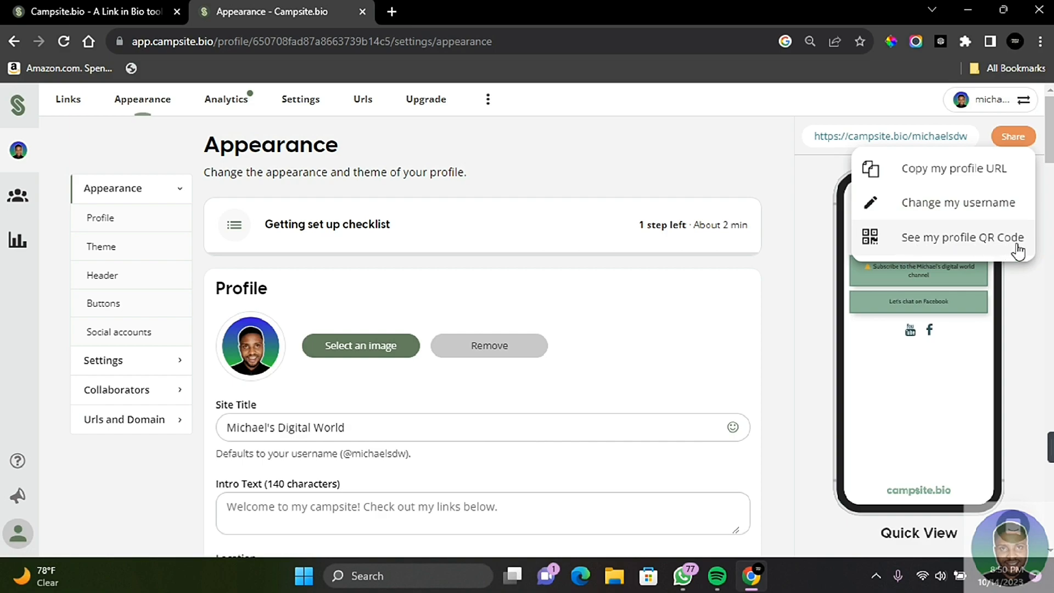
pyautogui.click(392, 12)
pyautogui.write('https://campsite.bio/michaelsdw')
pyautogui.press('Return')
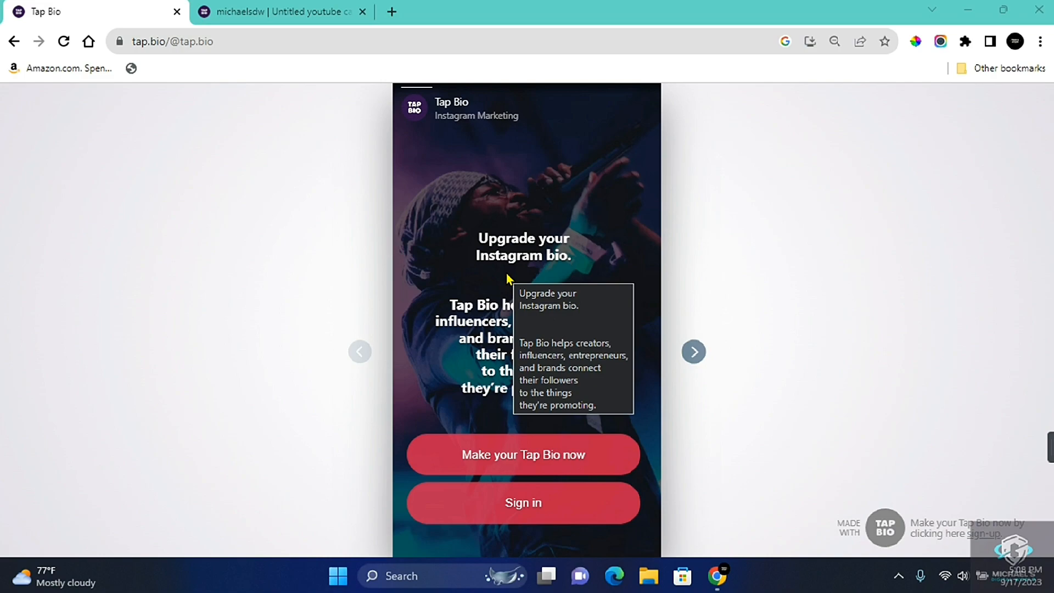
# View the second card of Tap Bio's own page and switch to the Tap Bio account dashboard
pyautogui.click(695, 356)
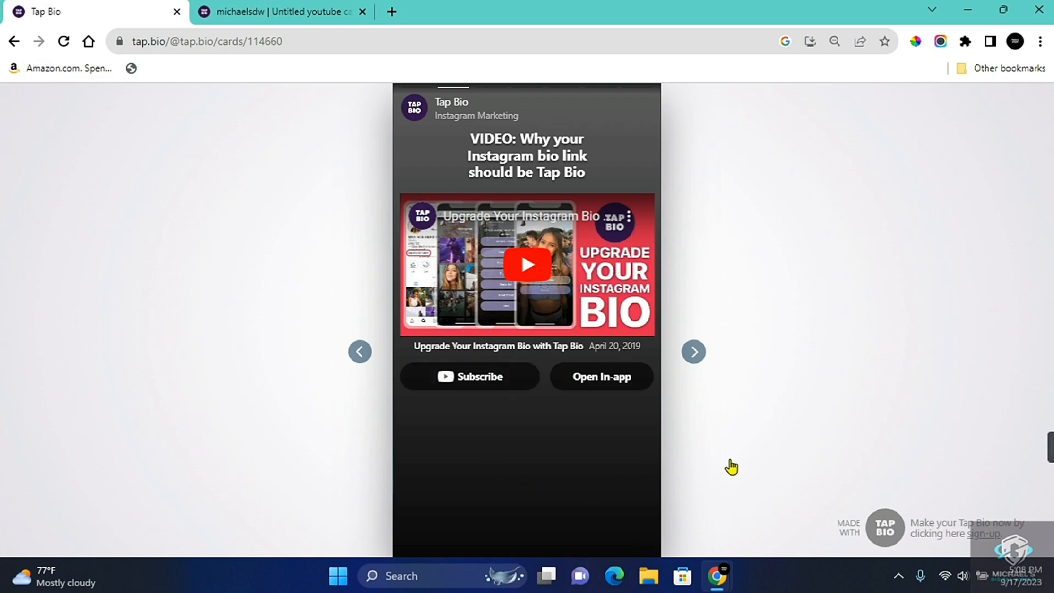
pyautogui.click(254, 13)
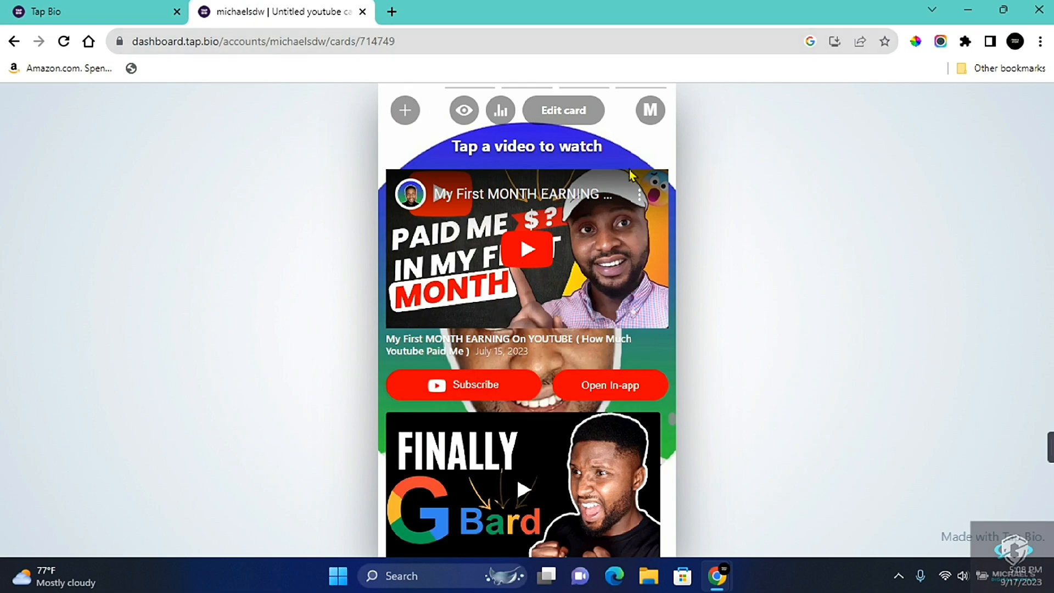
# Examine the card types that can be added and the videos on the existing YouTube card
pyautogui.click(405, 110)
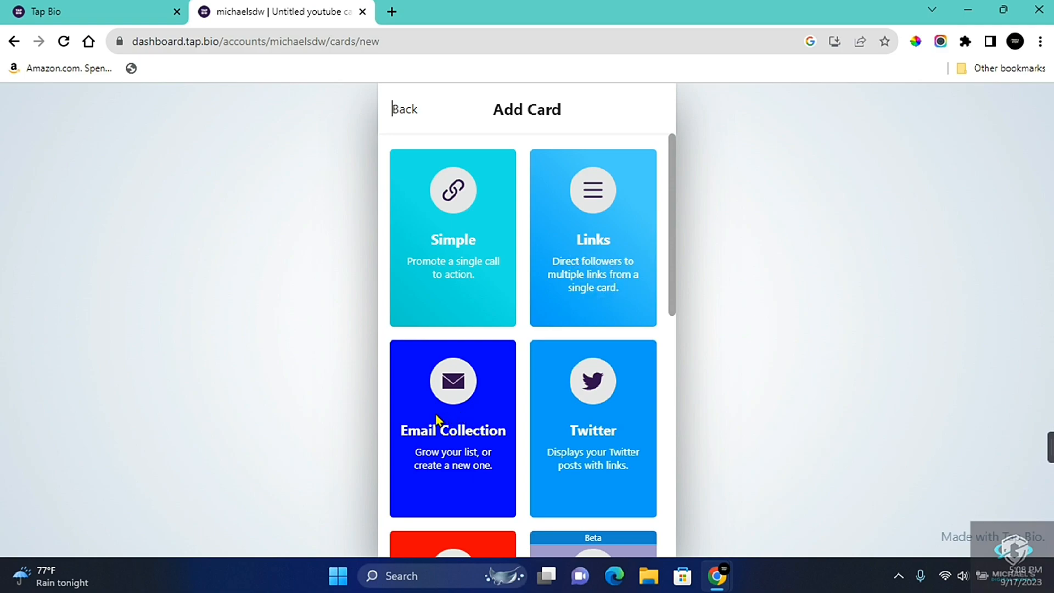
pyautogui.scroll(-3, 457, 427)
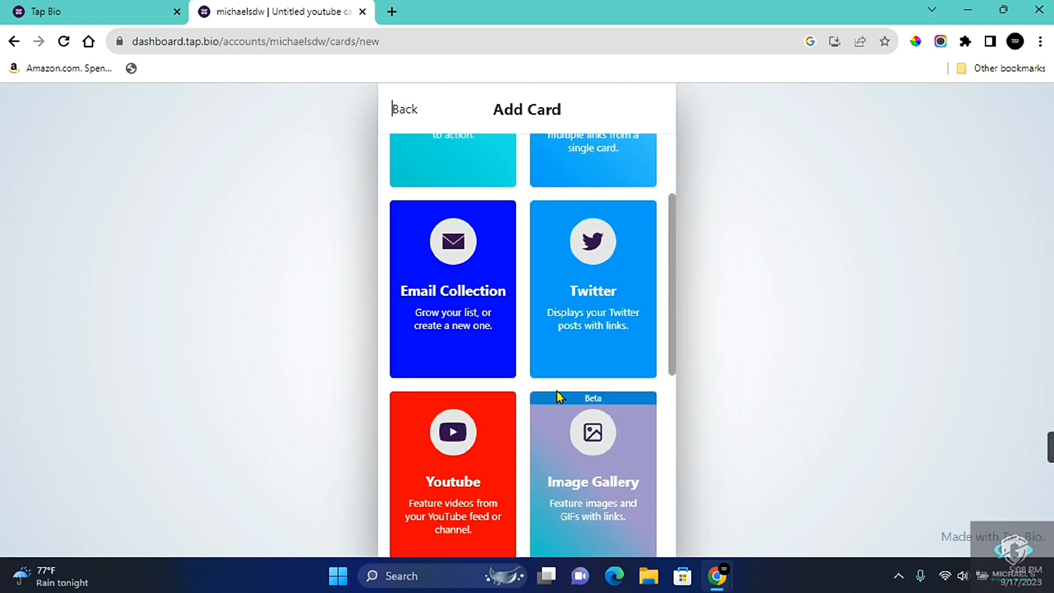
pyautogui.scroll(-1, 599, 231)
pyautogui.scroll(-3, 601, 233)
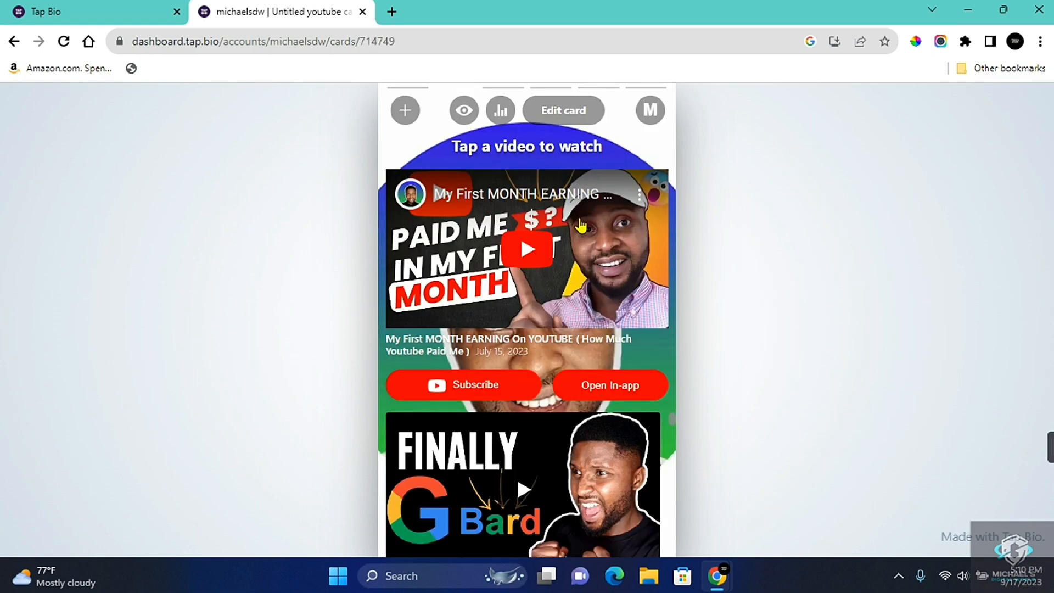
pyautogui.scroll(-10, 626, 504)
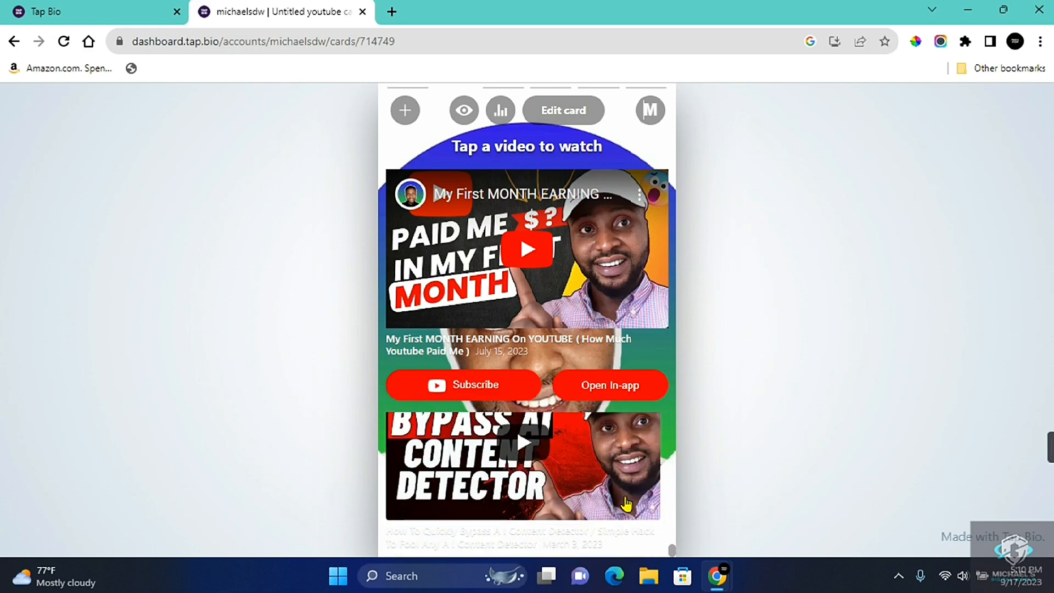
pyautogui.scroll(5, 626, 504)
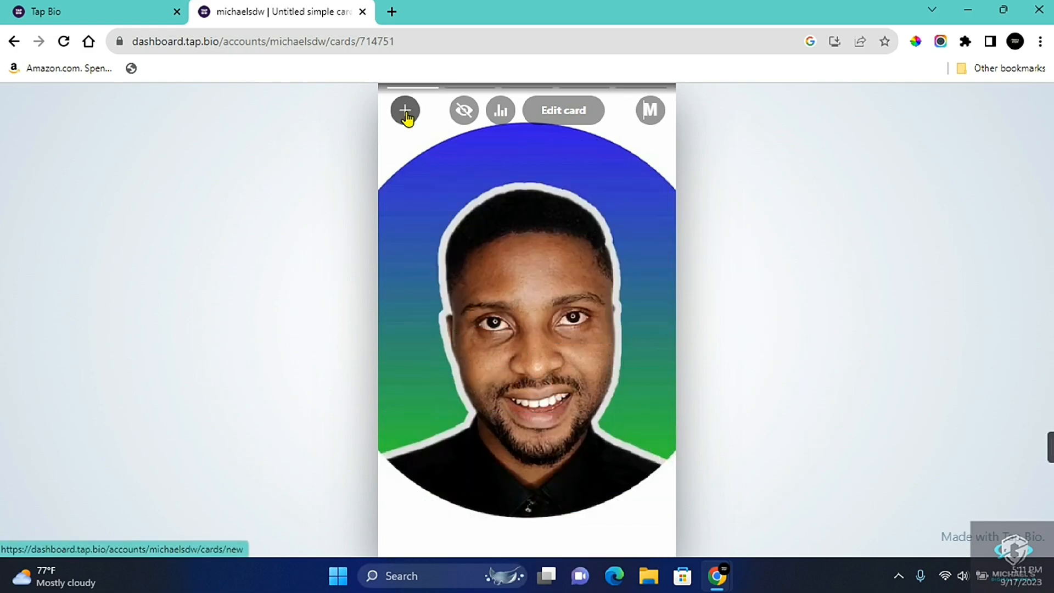
# Add a new Youtube card to the Tap Bio profile
pyautogui.click(405, 110)
pyautogui.scroll(-5, 541, 373)
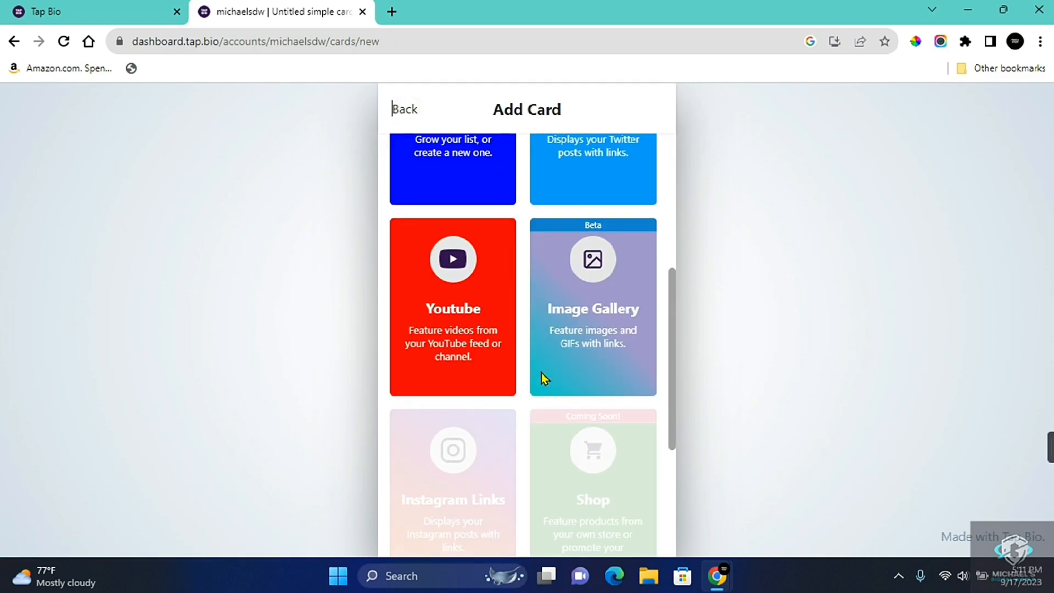
pyautogui.click(446, 289)
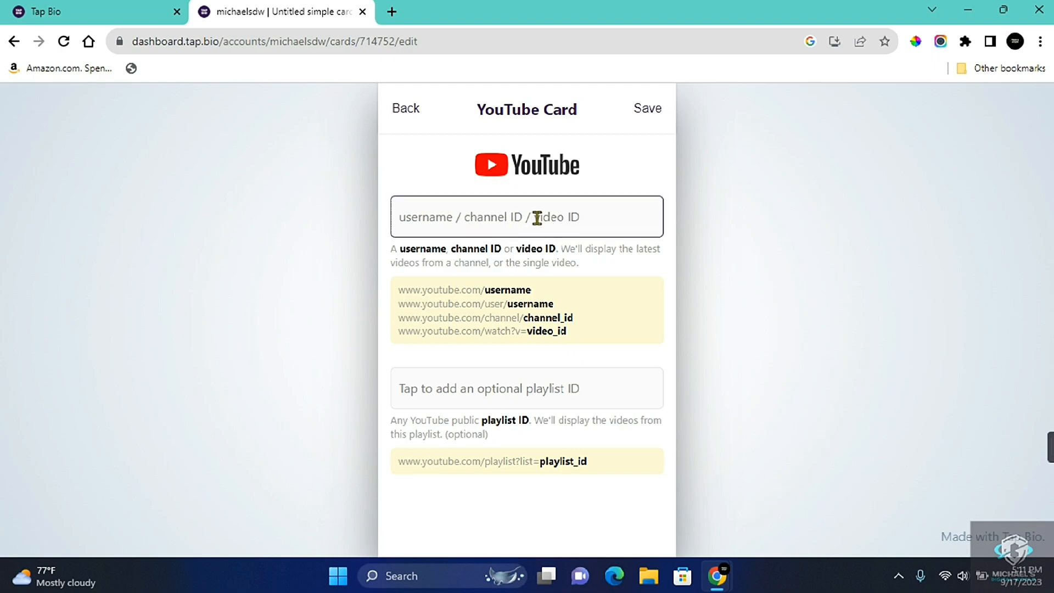
# Copy the YouTube channel's URL and paste it into the new card's username / channel ID / video ID field
pyautogui.click(430, 42)
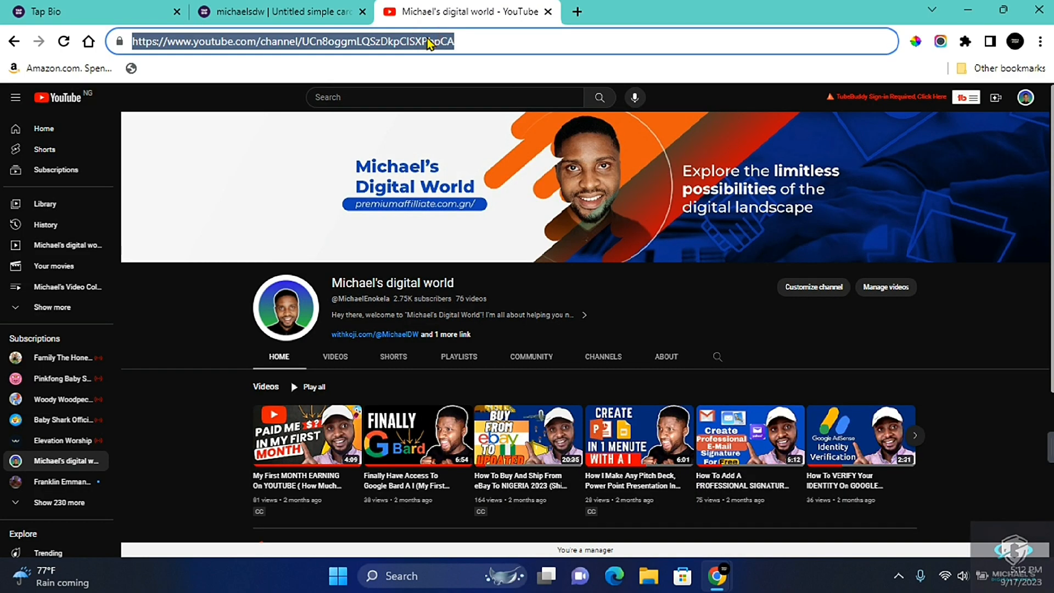
pyautogui.click(256, 11)
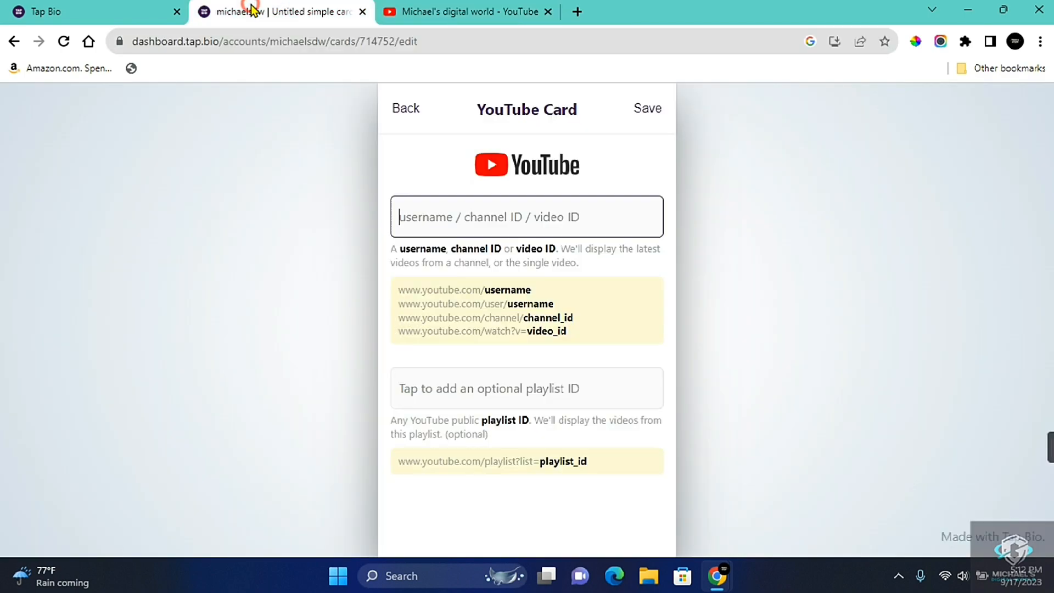
pyautogui.hotkey('ctrl', 'v')
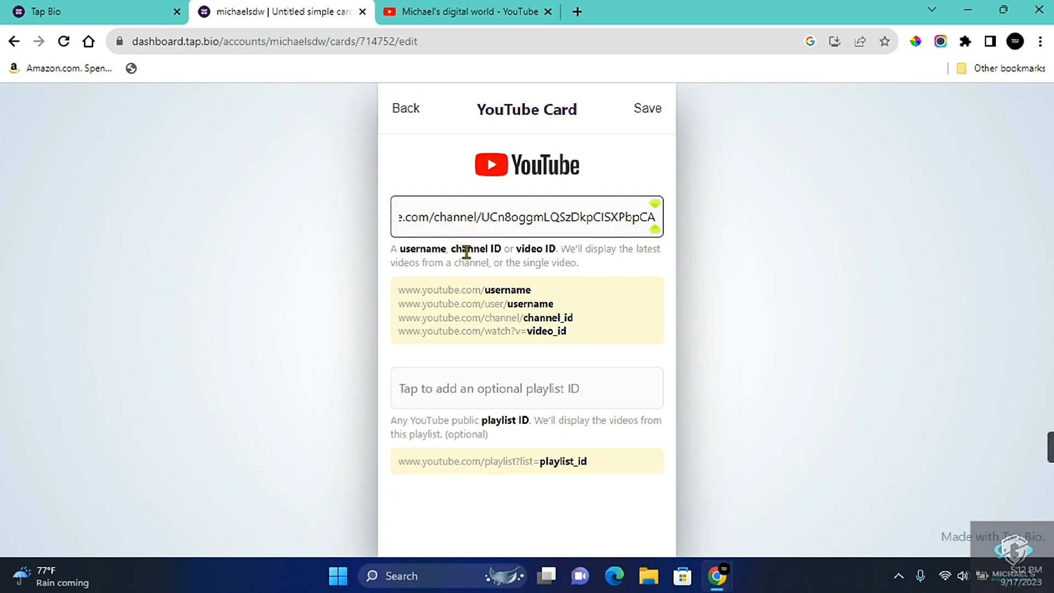
# Save the new YouTube card and look through the profile's other cards up to the Instagram card
pyautogui.click(639, 113)
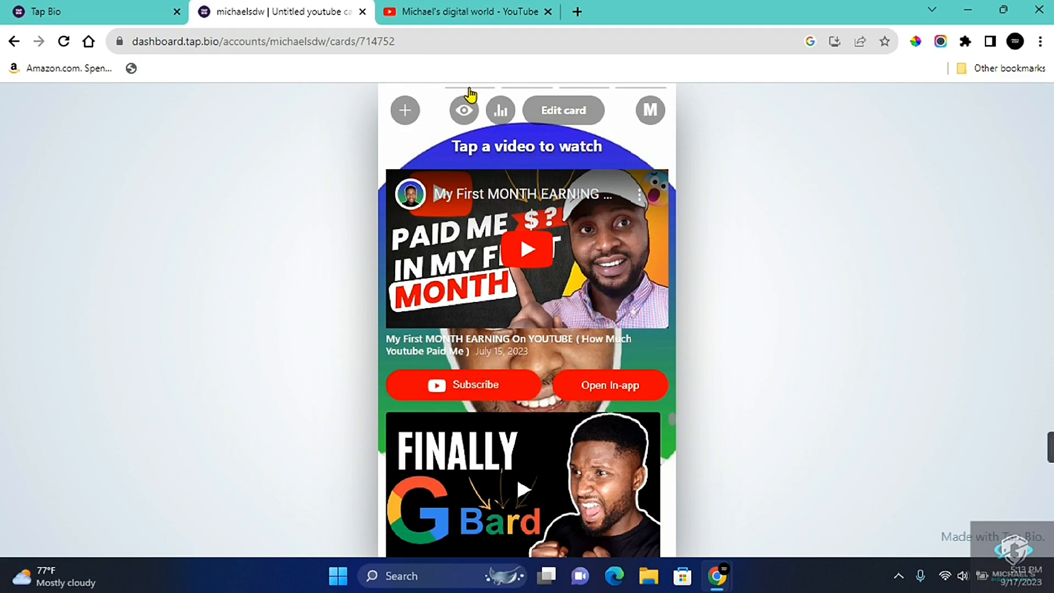
pyautogui.click(469, 89)
pyautogui.click(515, 89)
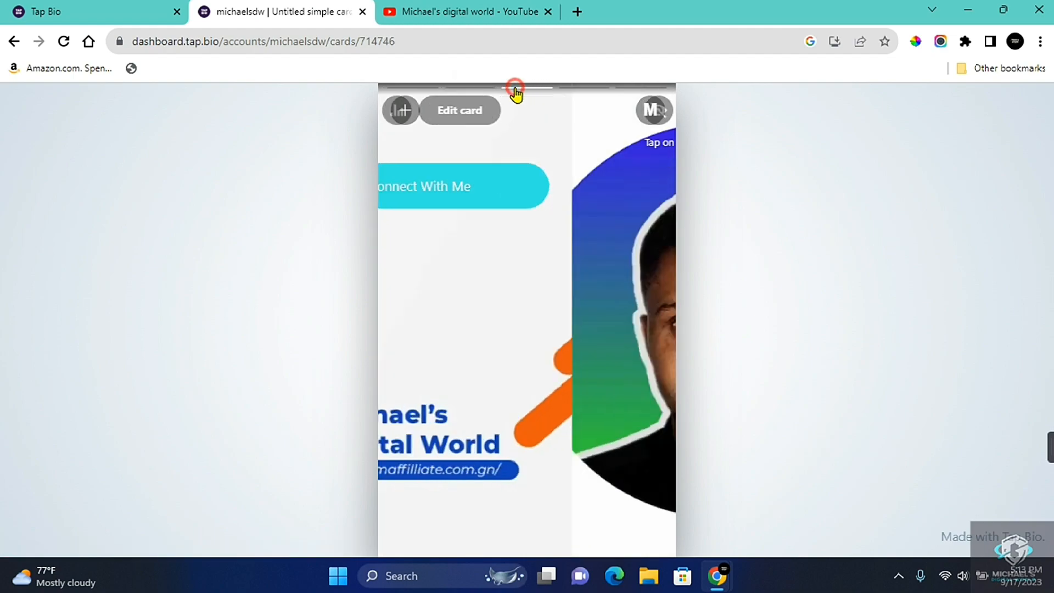
pyautogui.click(474, 89)
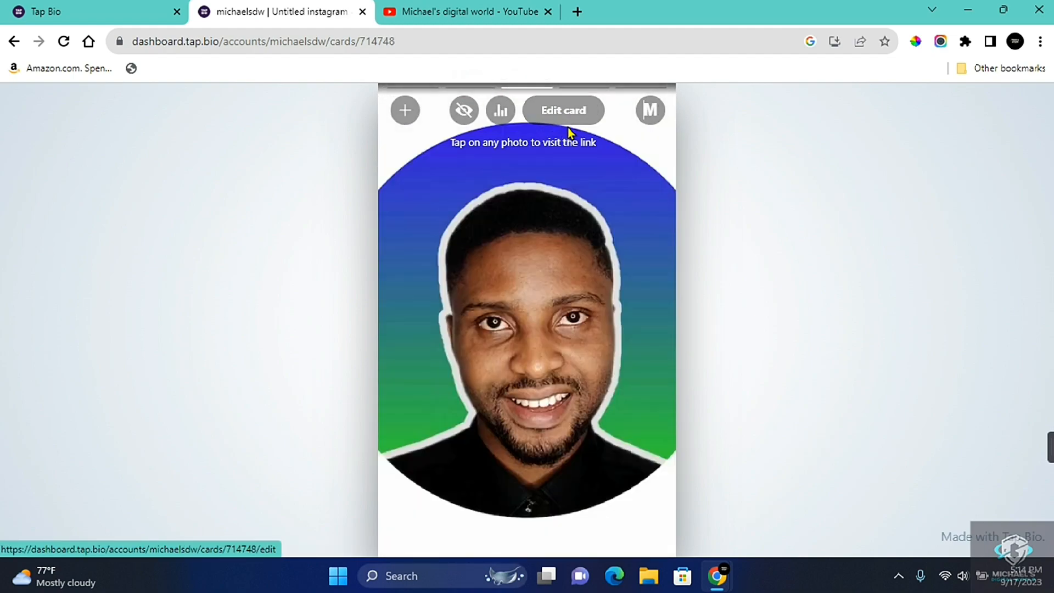
# Save the Instagram card from its edit view and hide it from the profile
pyautogui.click(569, 118)
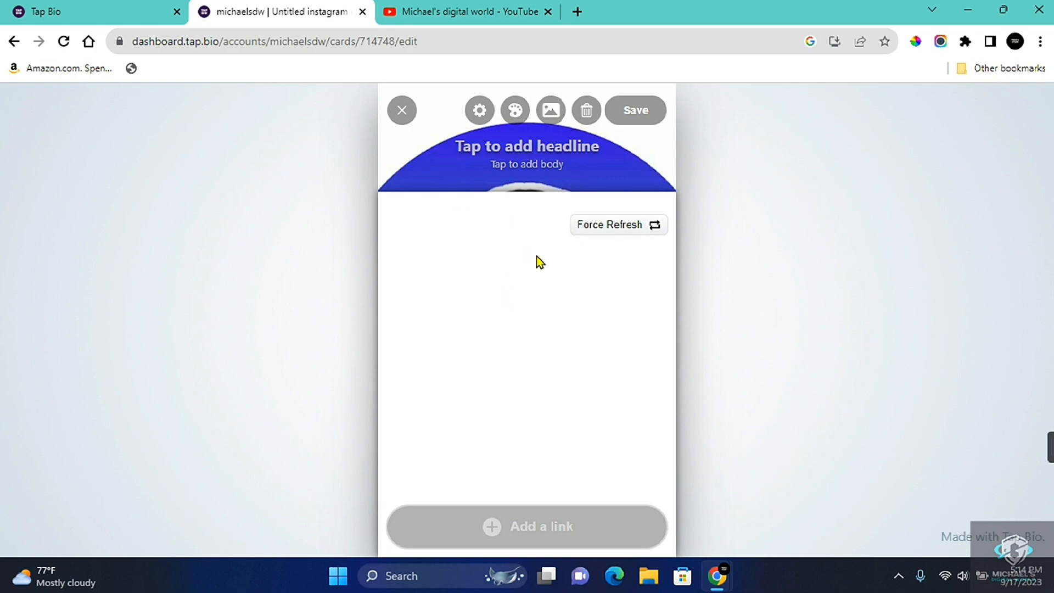
pyautogui.click(637, 111)
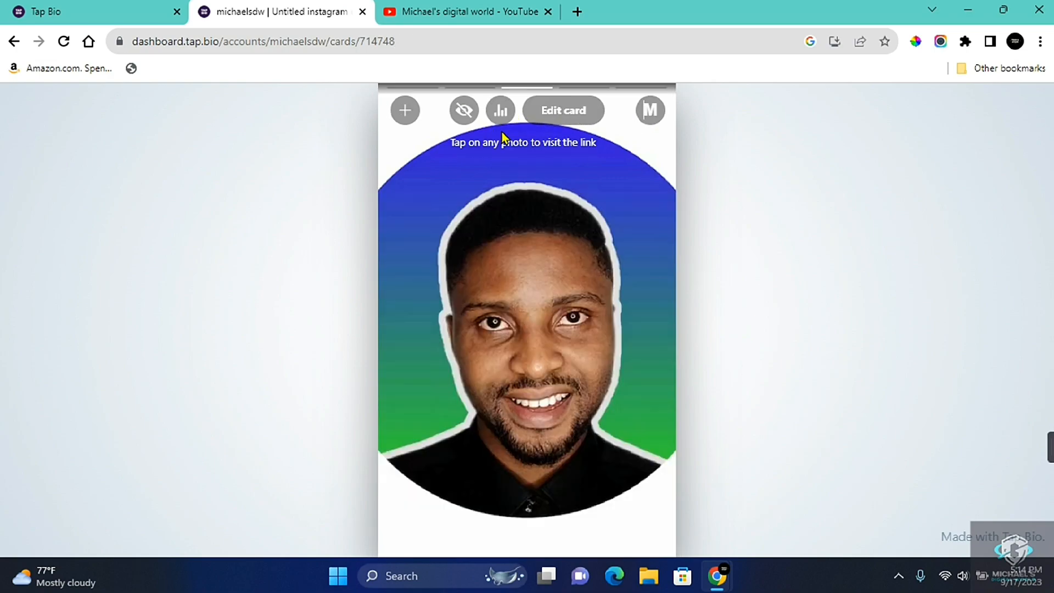
pyautogui.click(463, 113)
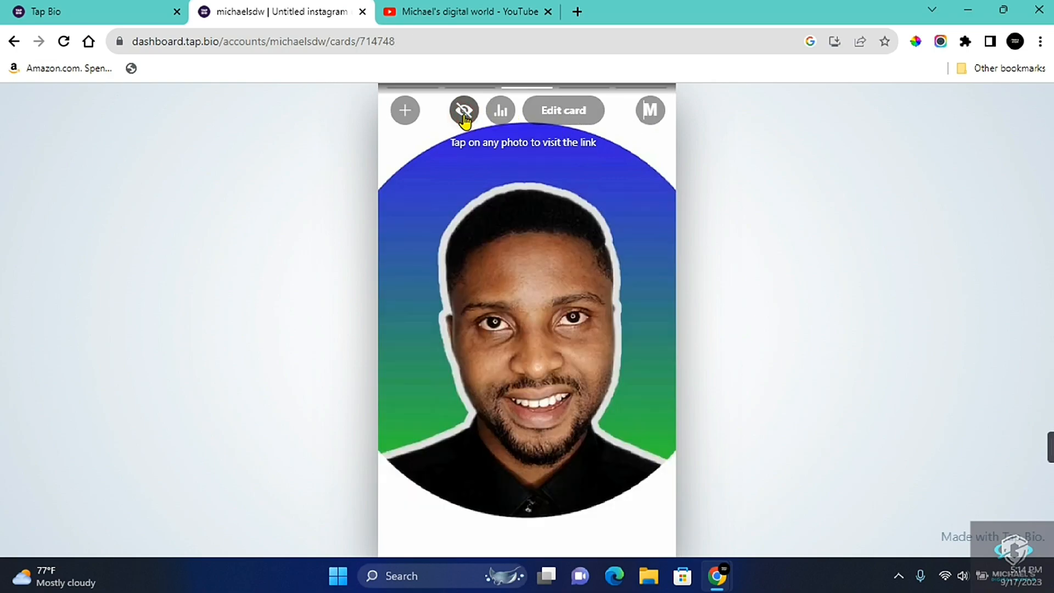
# View the Instagram card's statistics and the account's Change Username page, returning to the account options
pyautogui.click(500, 112)
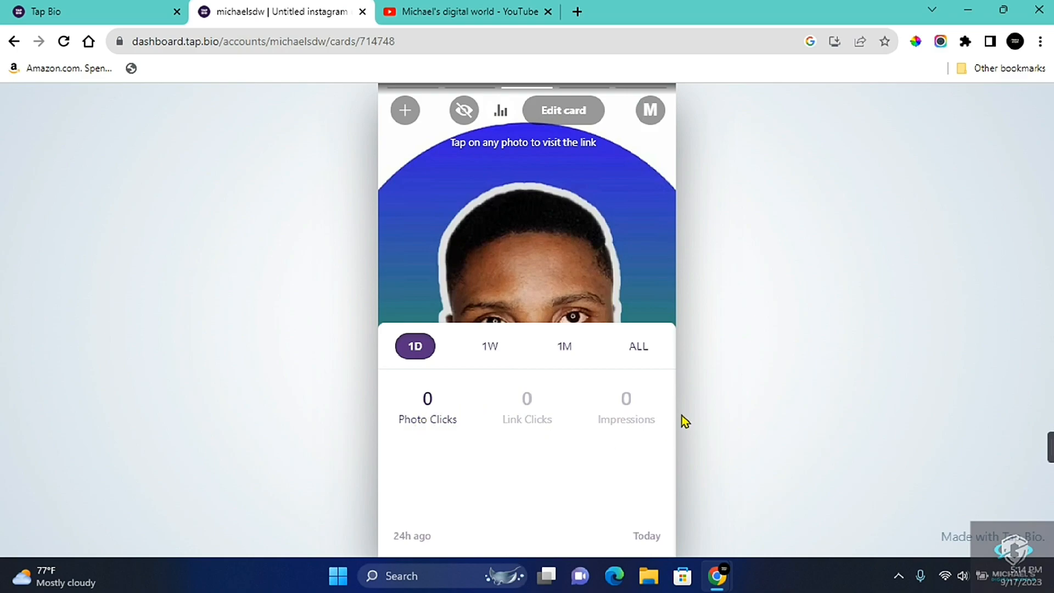
pyautogui.click(653, 112)
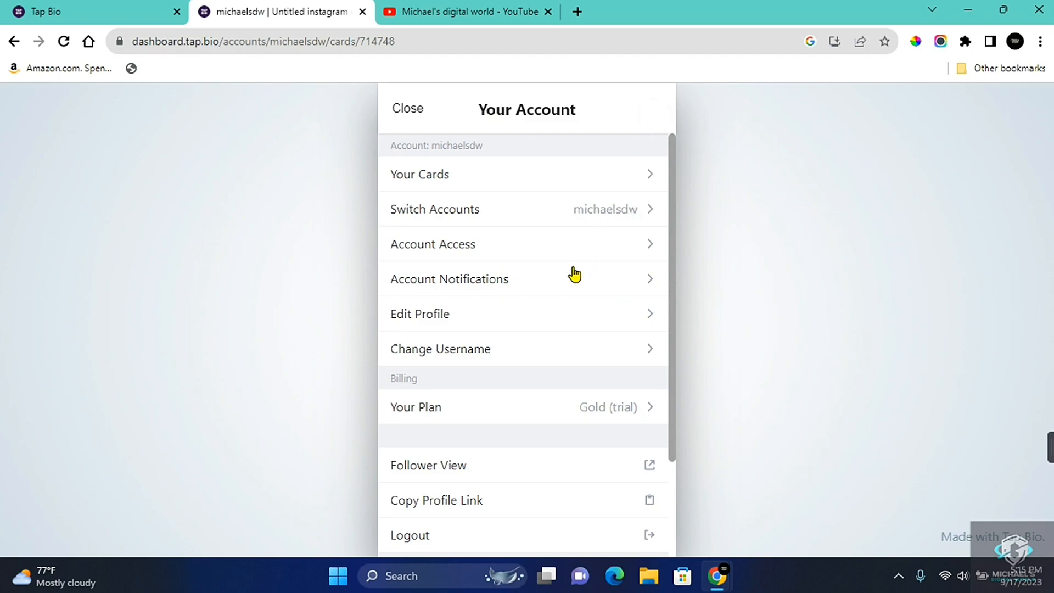
pyautogui.click(425, 352)
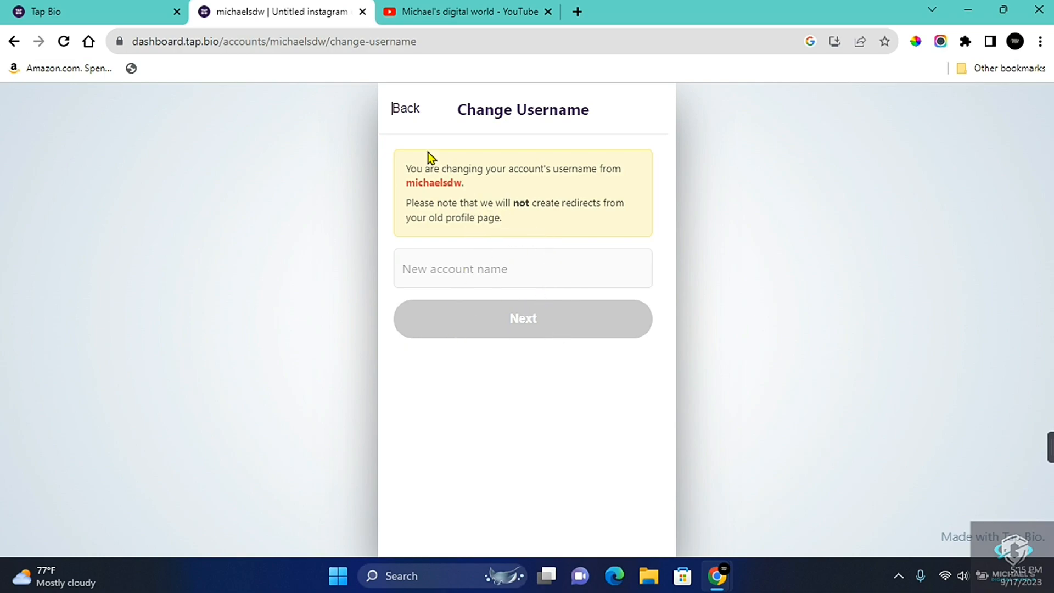
pyautogui.click(411, 113)
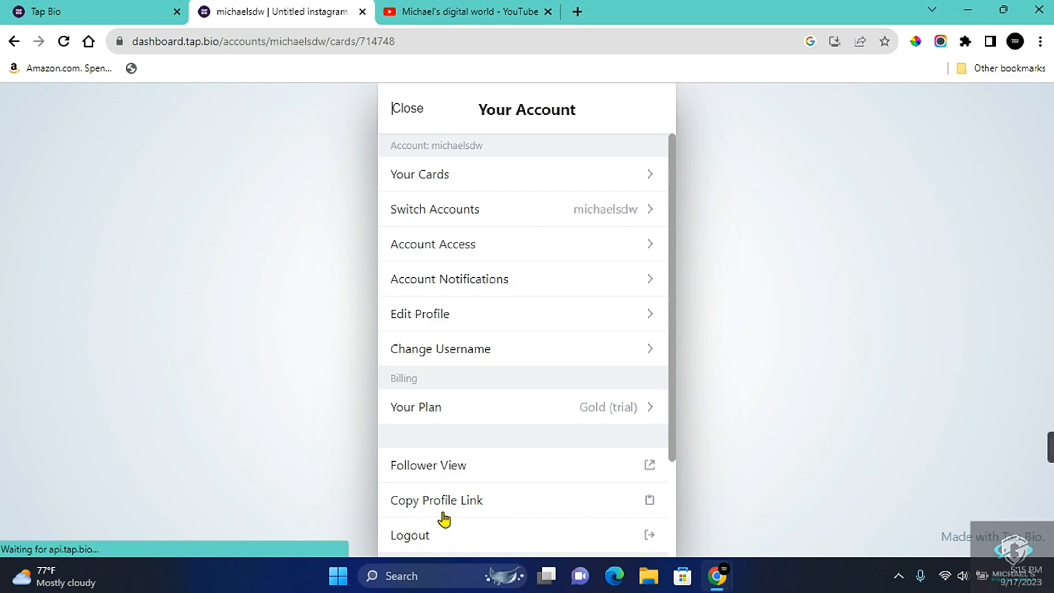
# Copy the Tap Bio profile link and view the public page's YouTube and Connect With Me cards in Microsoft Edge
pyautogui.click(469, 507)
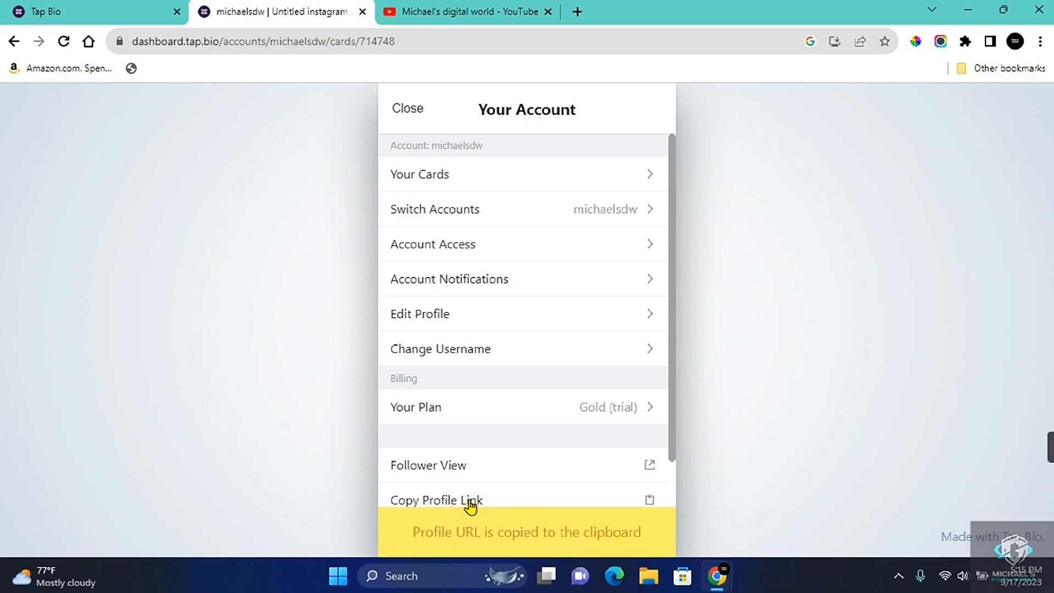
pyautogui.click(444, 176)
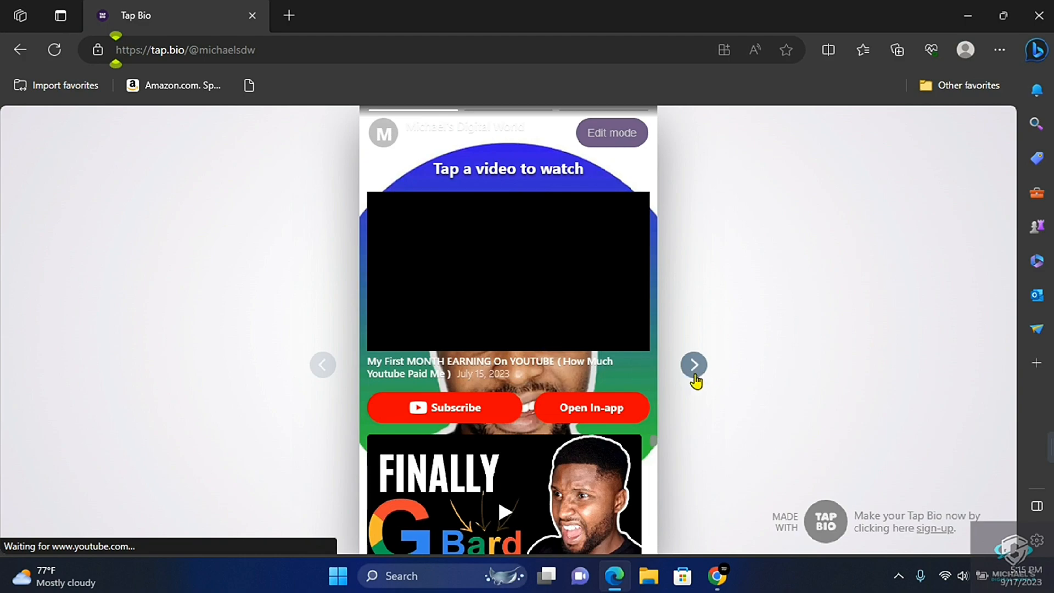
pyautogui.scroll(-7, 518, 488)
pyautogui.scroll(-5, 519, 487)
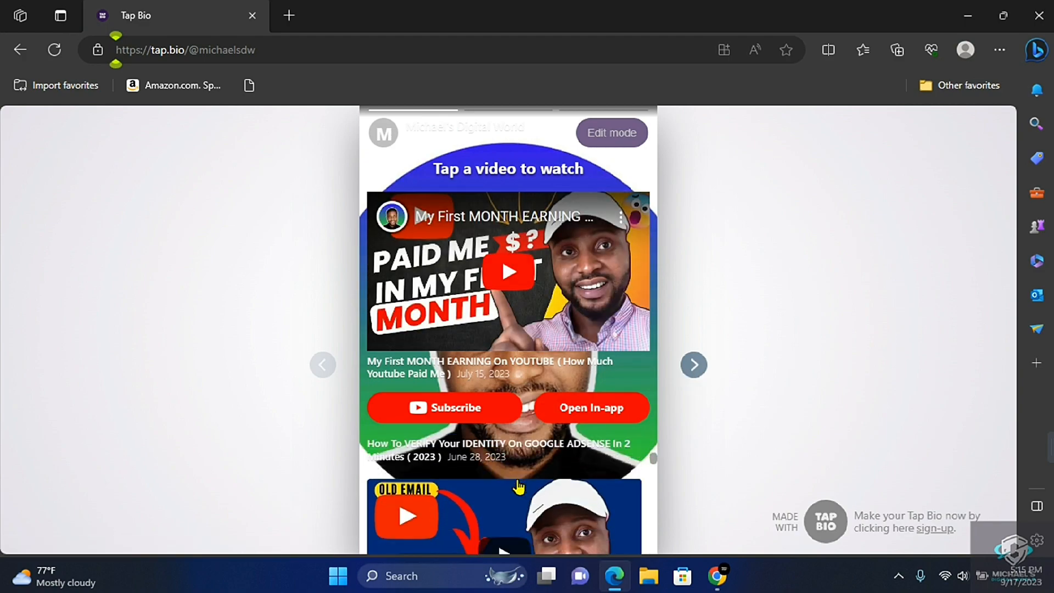
pyautogui.click(694, 366)
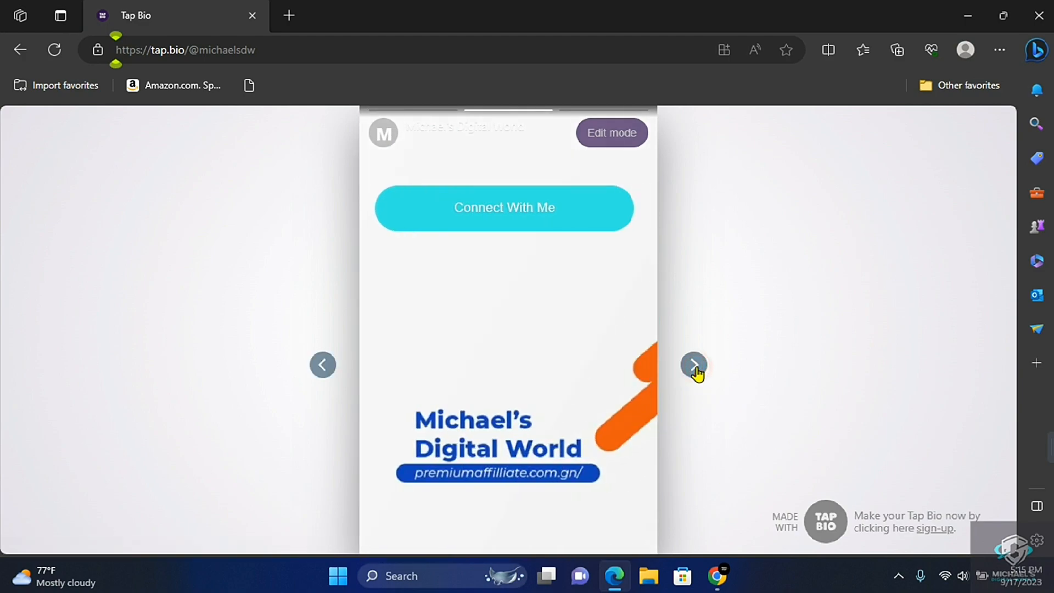
pyautogui.click(506, 208)
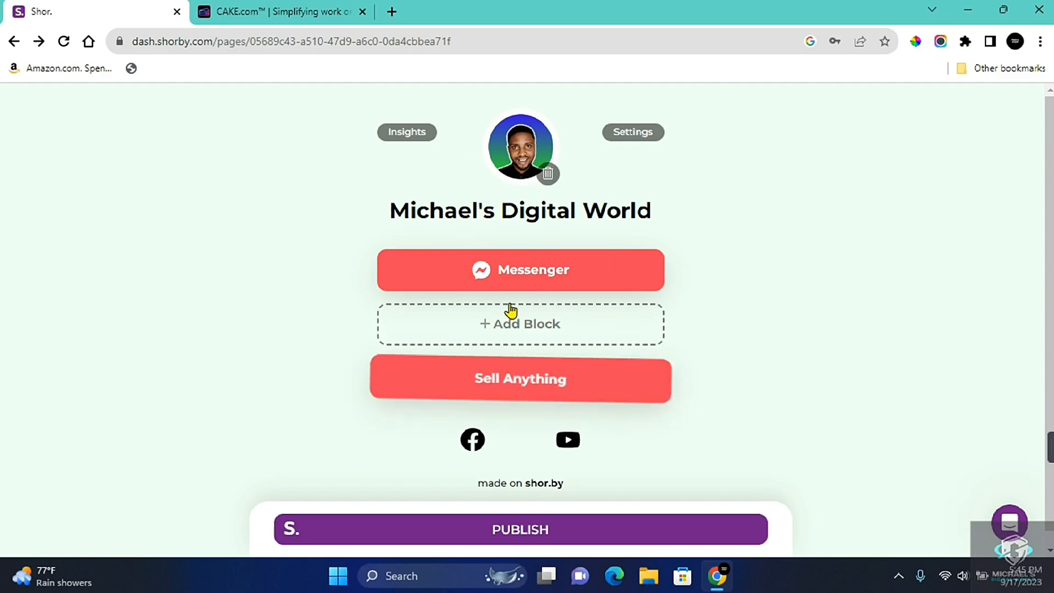
# Review the messenger fields of the Shorby page in Chrome and add a new Button or Card block
pyautogui.click(543, 278)
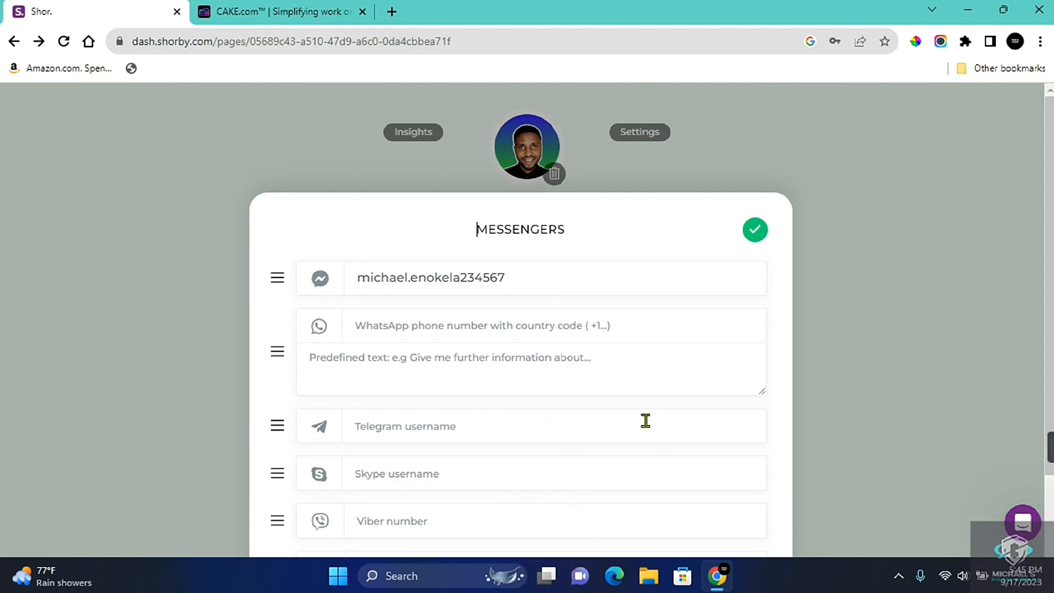
pyautogui.scroll(-3, 648, 421)
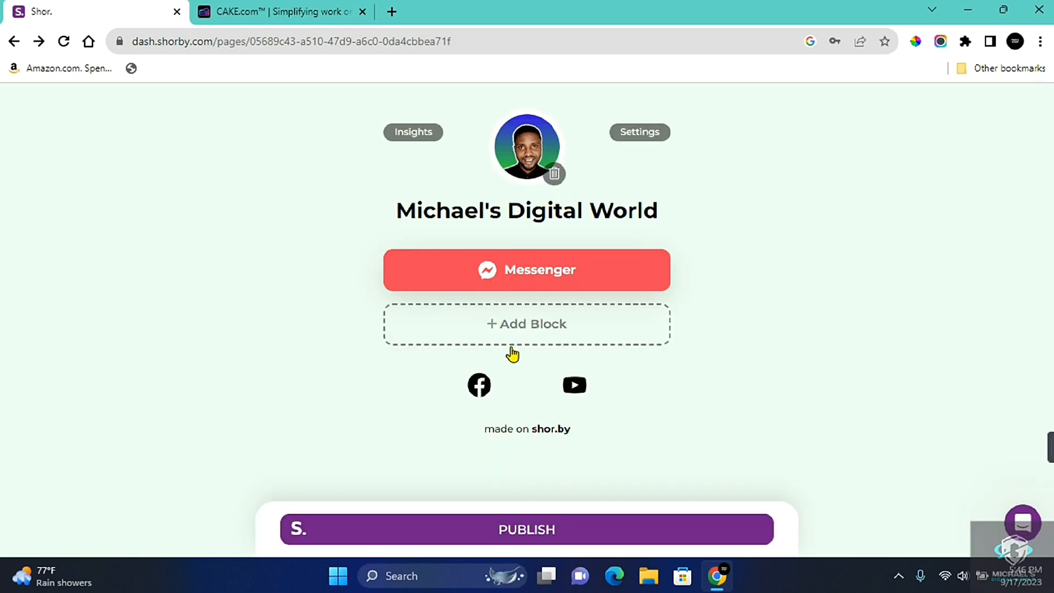
pyautogui.click(512, 328)
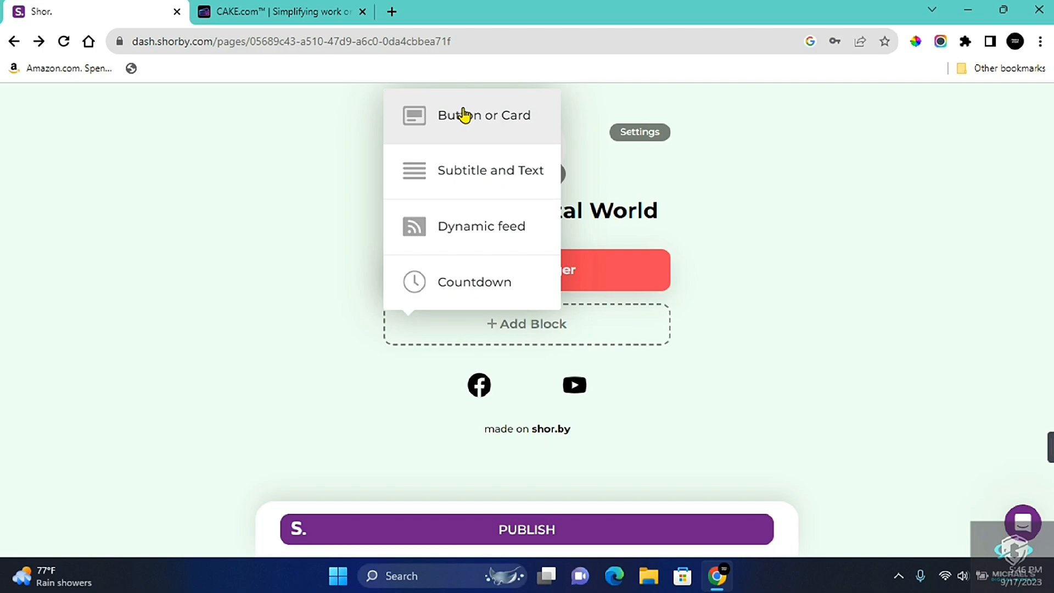
pyautogui.click(465, 114)
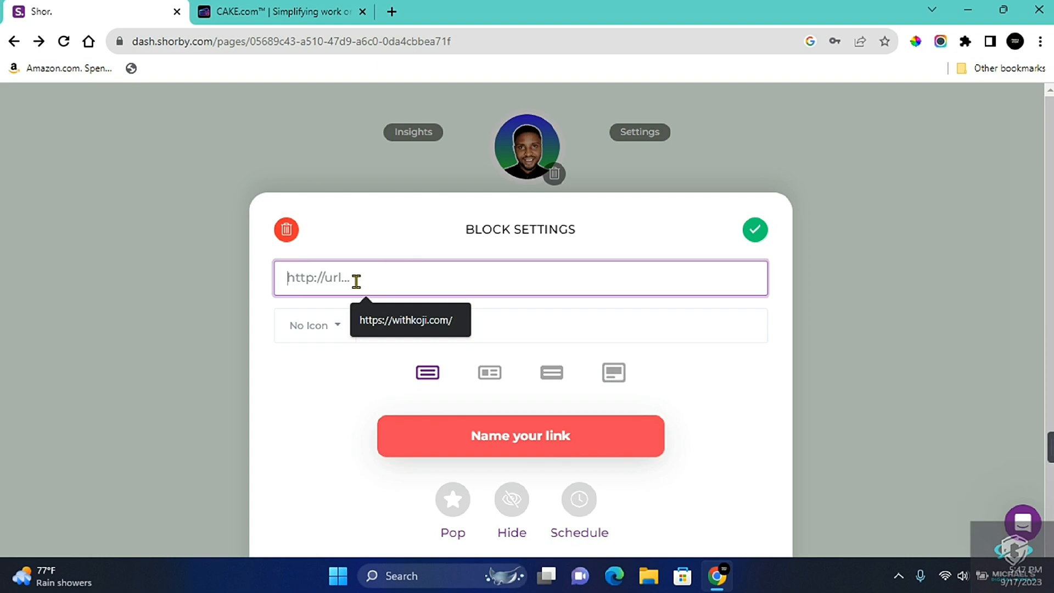
pyautogui.click(287, 12)
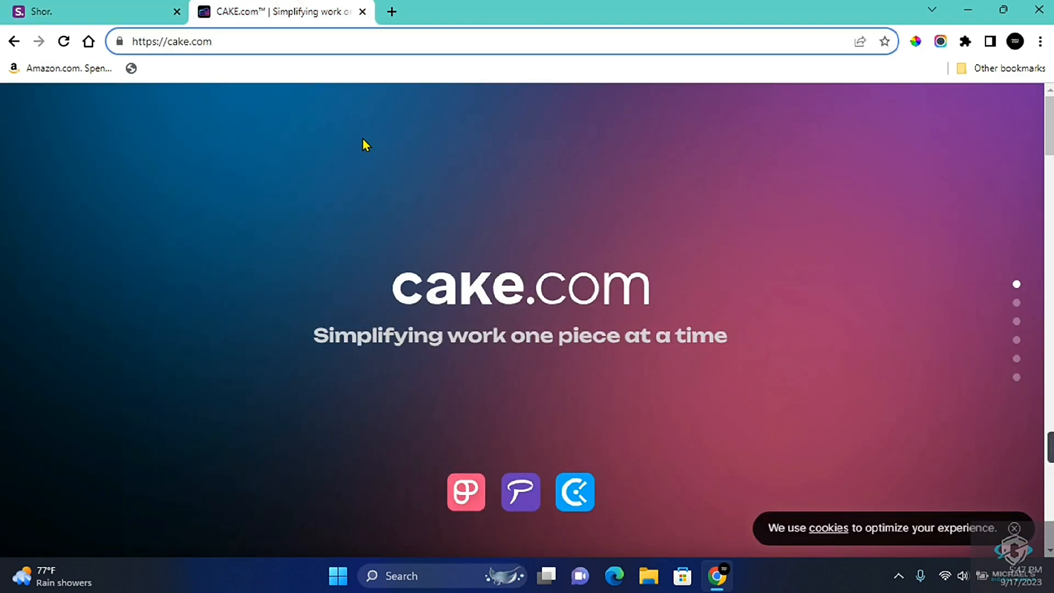
pyautogui.hotkey('ctrl', 'l')
pyautogui.hotkey('ctrl', 'c')
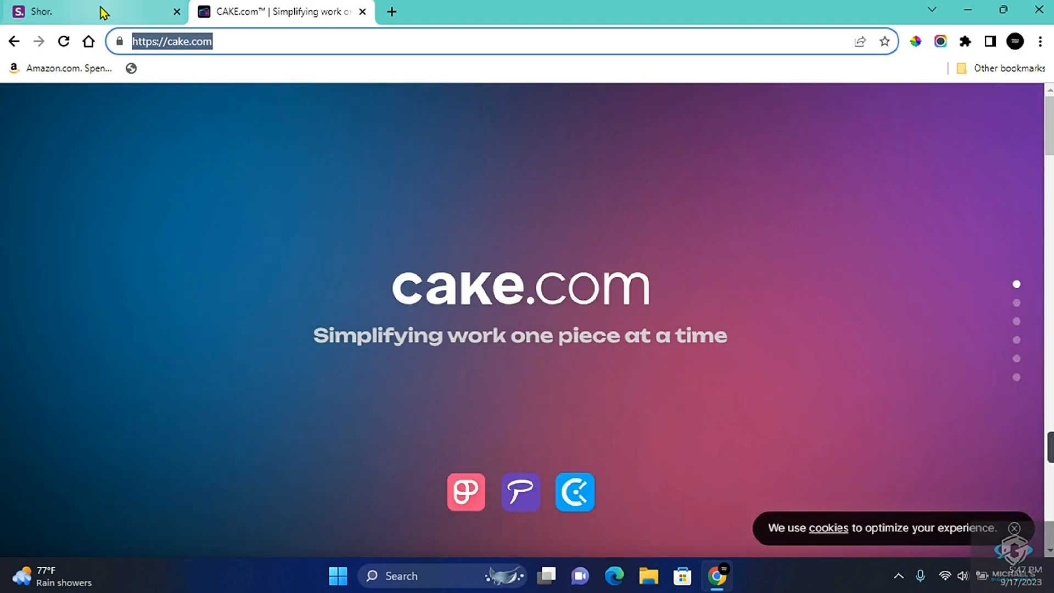
pyautogui.click(104, 12)
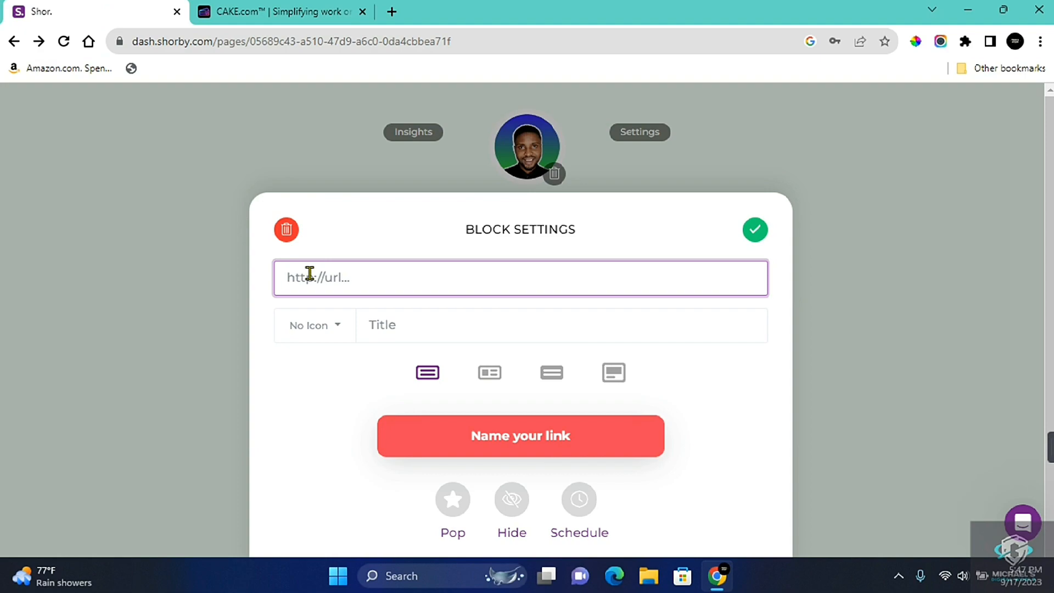
pyautogui.hotkey('ctrl', 'v')
pyautogui.click(344, 339)
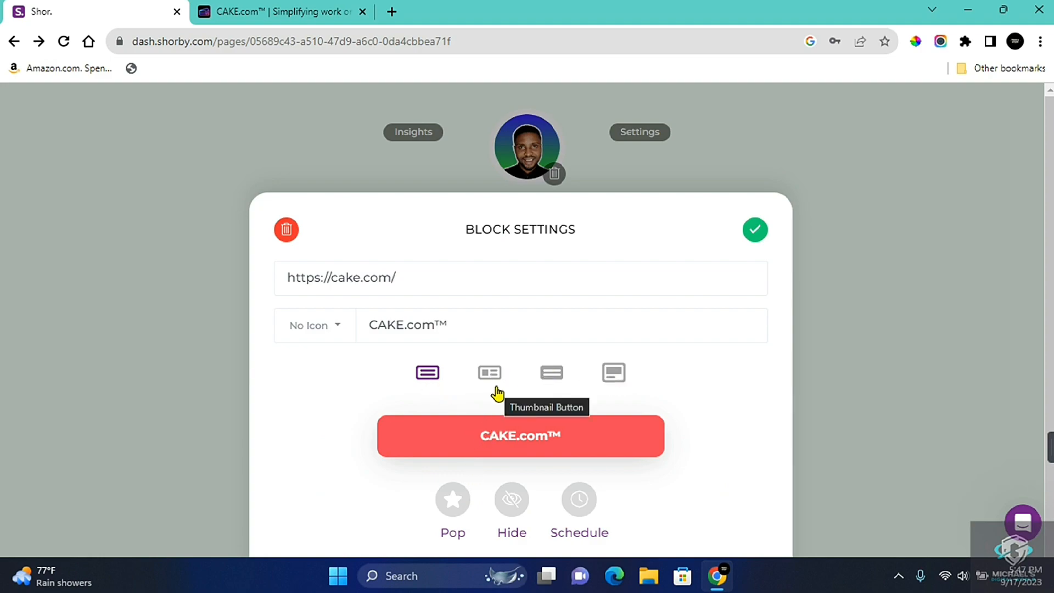
# Try the CAKE.com block's layouts, apply the wide banner-image button style with Pop enabled, and confirm the block settings
pyautogui.click(486, 370)
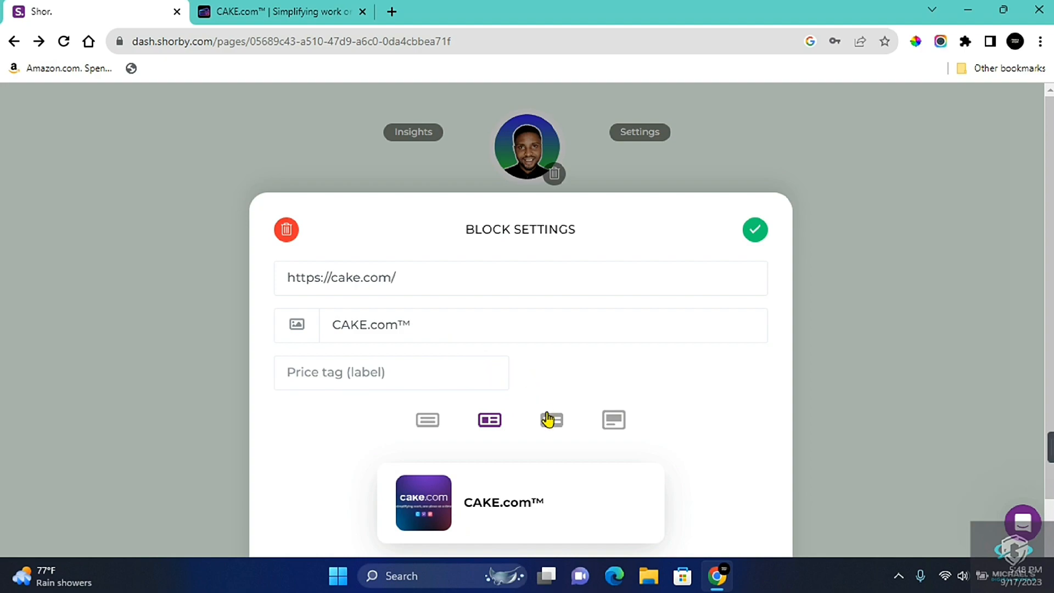
pyautogui.click(549, 420)
pyautogui.click(613, 418)
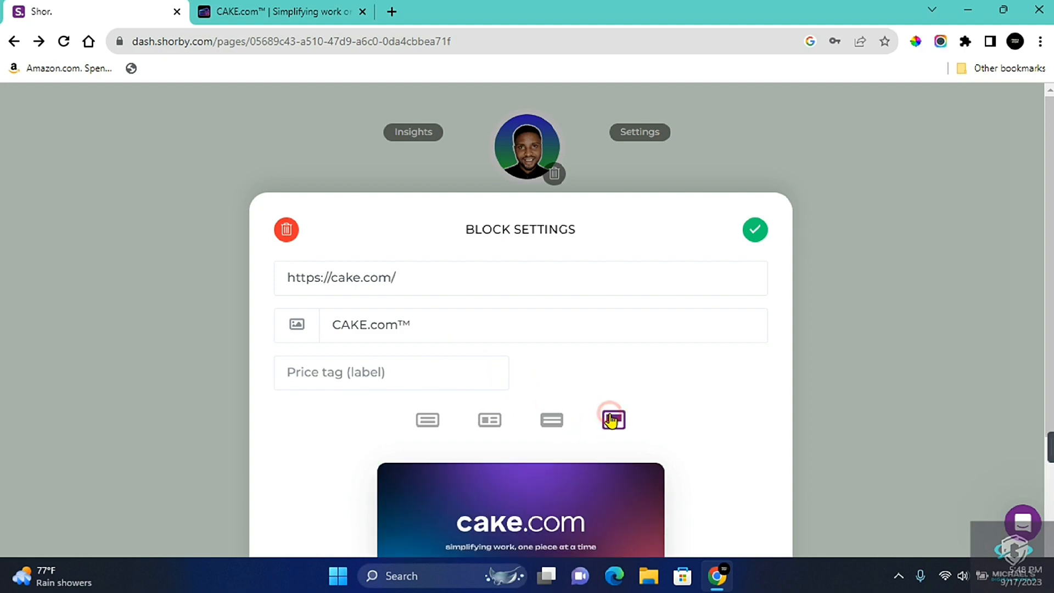
pyautogui.click(562, 418)
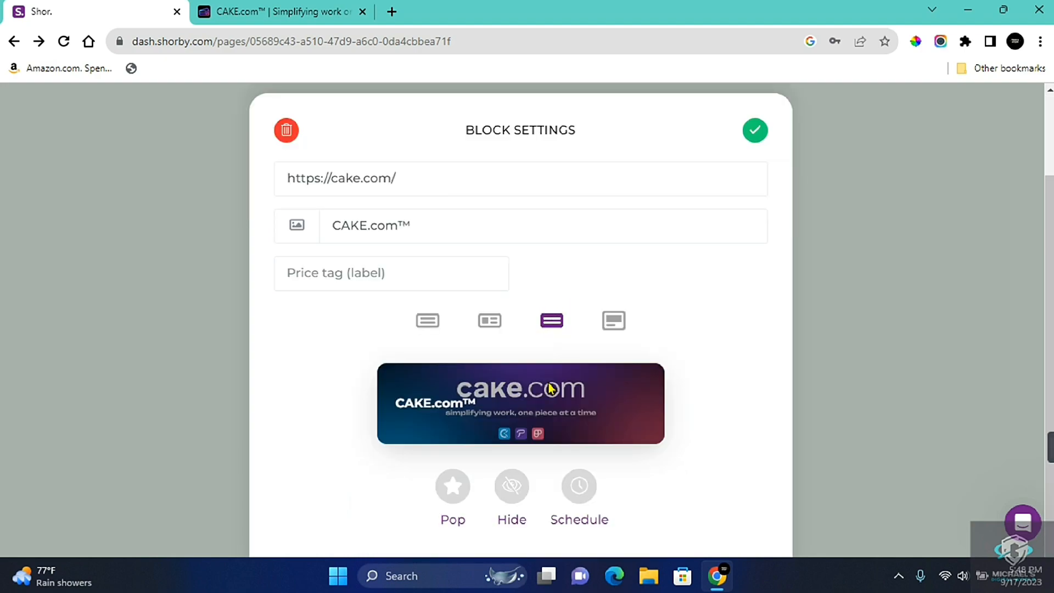
pyautogui.click(463, 493)
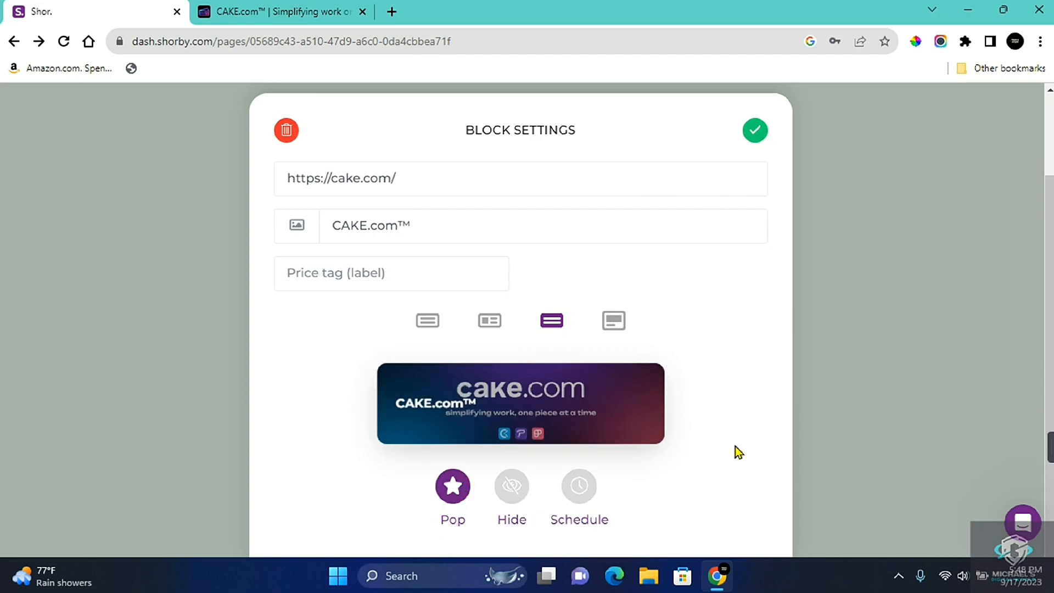
pyautogui.click(761, 142)
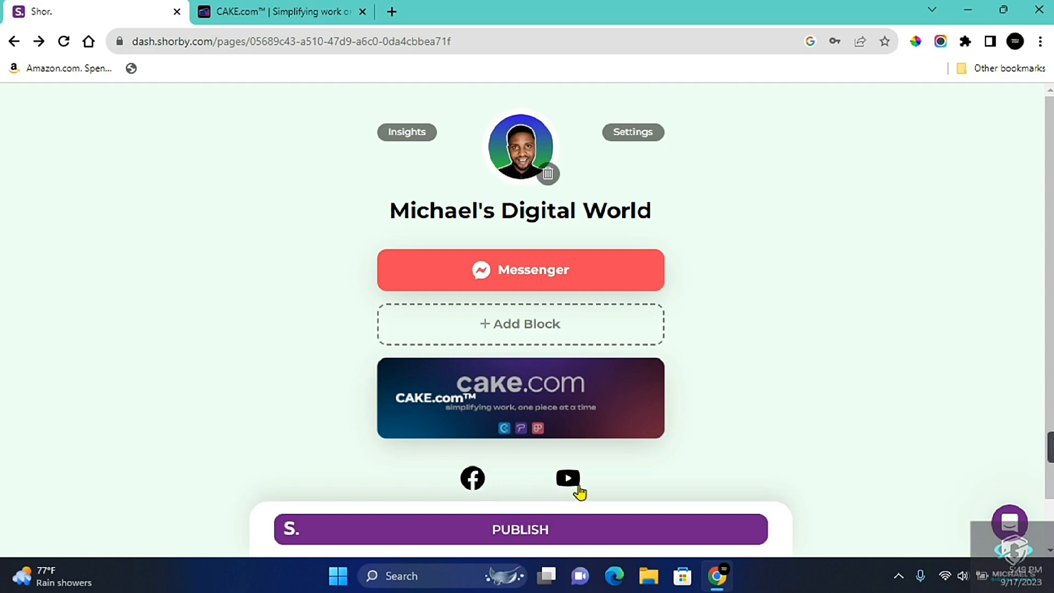
# Examine the available social link fields and try reordering the Instagram entry, then close the social links settings
pyautogui.click(479, 476)
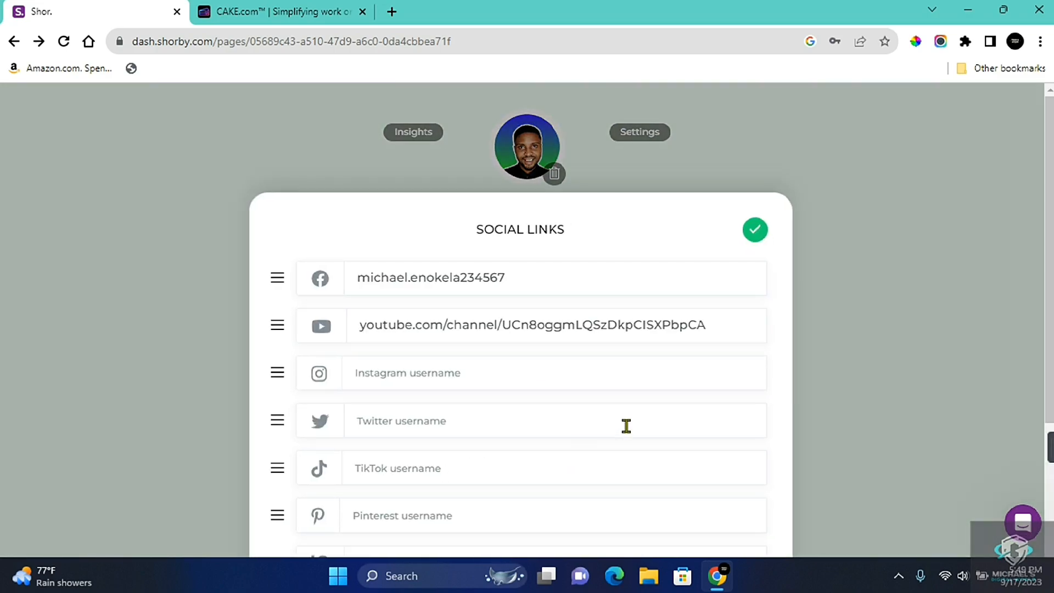
pyautogui.scroll(-5, 629, 425)
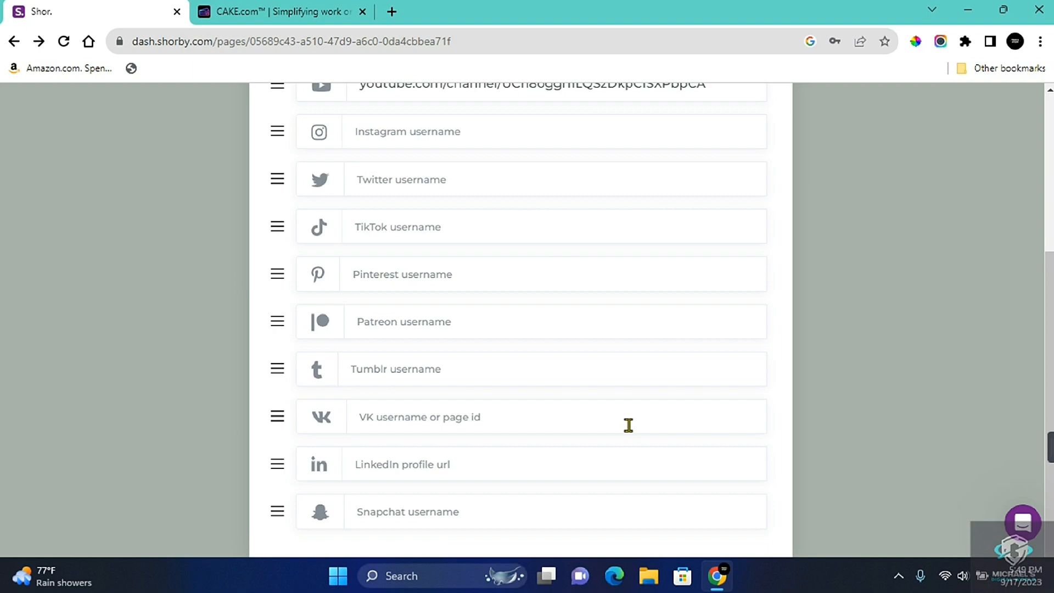
pyautogui.scroll(5, 629, 426)
pyautogui.scroll(-2, 629, 426)
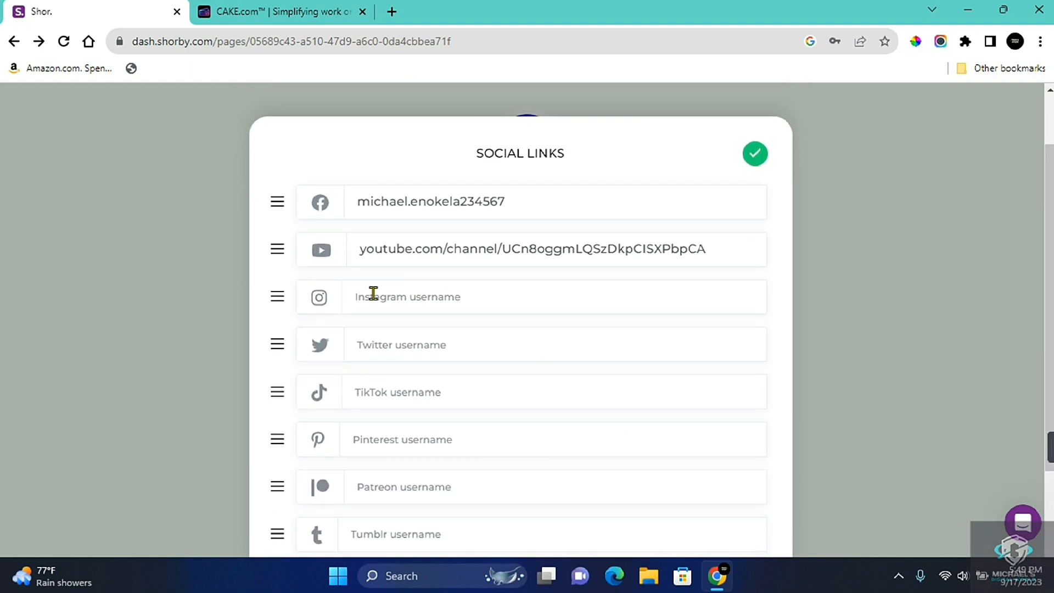
pyautogui.scroll(-3, 329, 286)
pyautogui.moveTo(282, 280); pyautogui.dragTo(278, 208)
pyautogui.scroll(4, 527, 241)
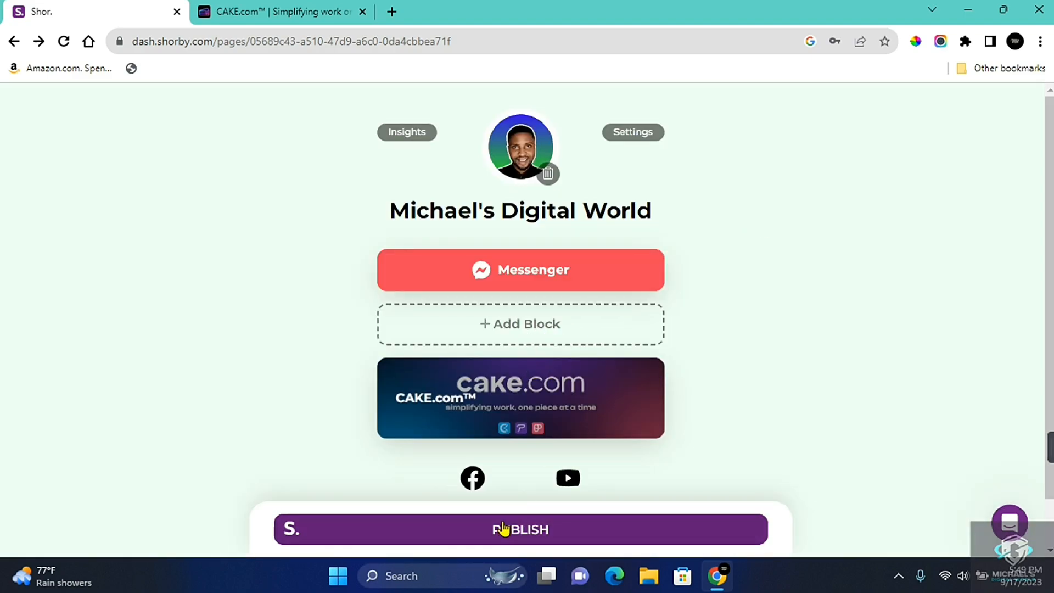
# Publish the Shorby page, view its live version, and return to the page editor
pyautogui.click(502, 527)
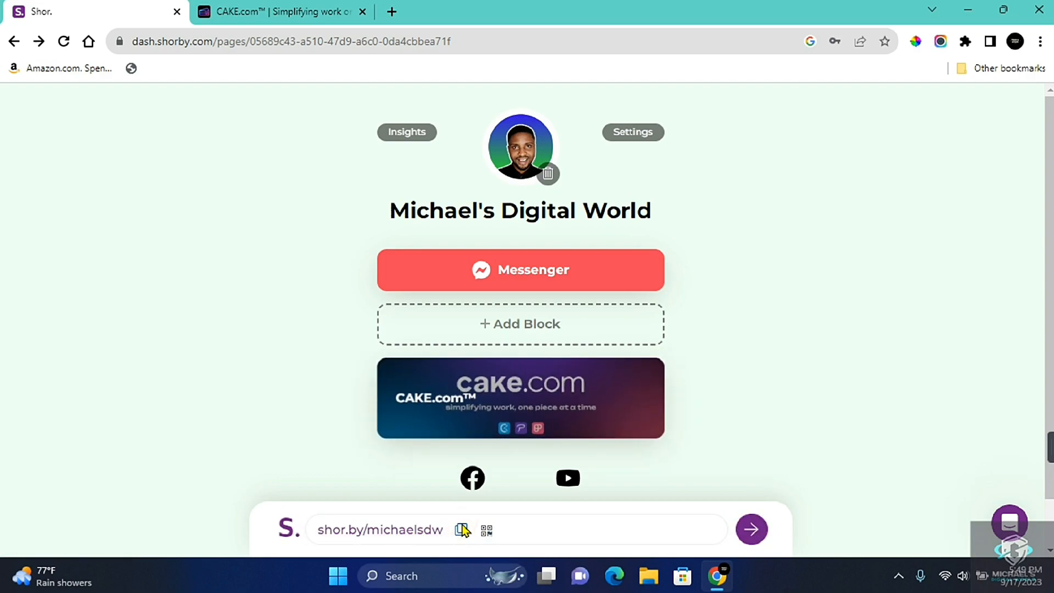
pyautogui.click(753, 529)
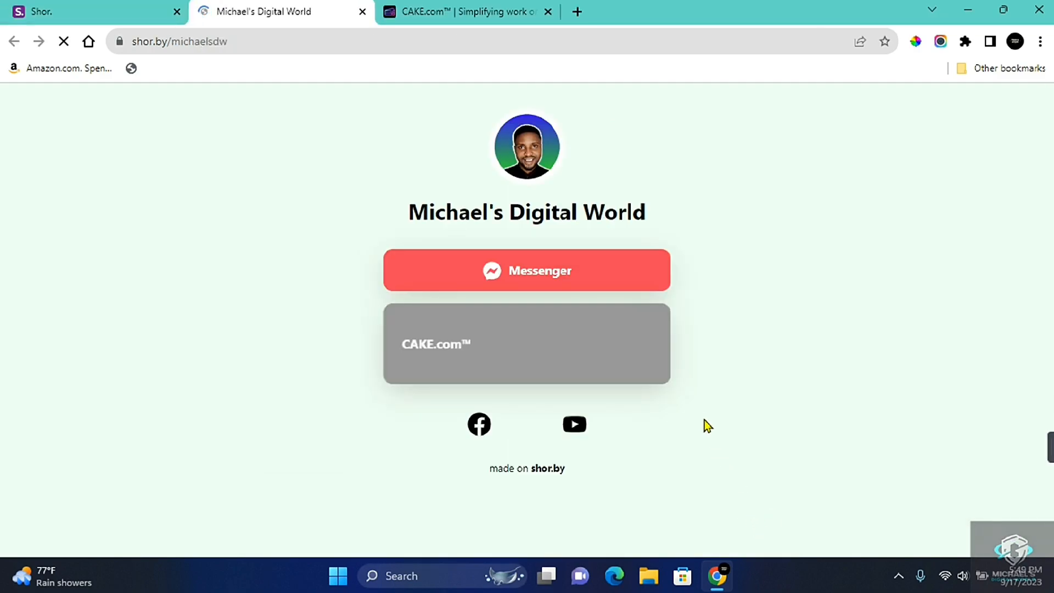
pyautogui.click(362, 12)
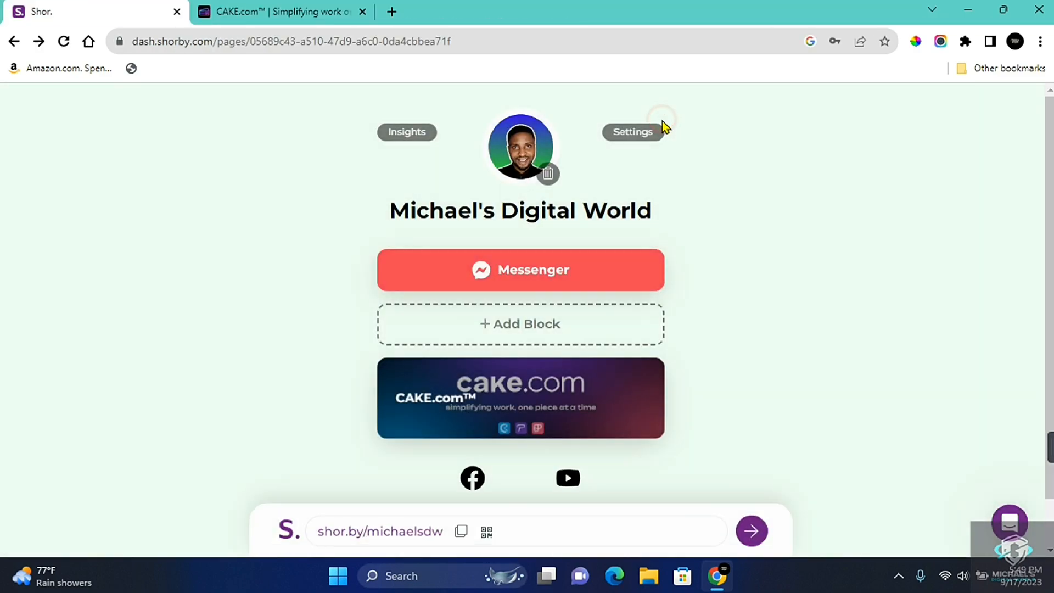
# Try several preset themes in the Shorby page settings, switch to a custom orange gradient background with F7CD5E buttons, and confirm the style
pyautogui.click(622, 138)
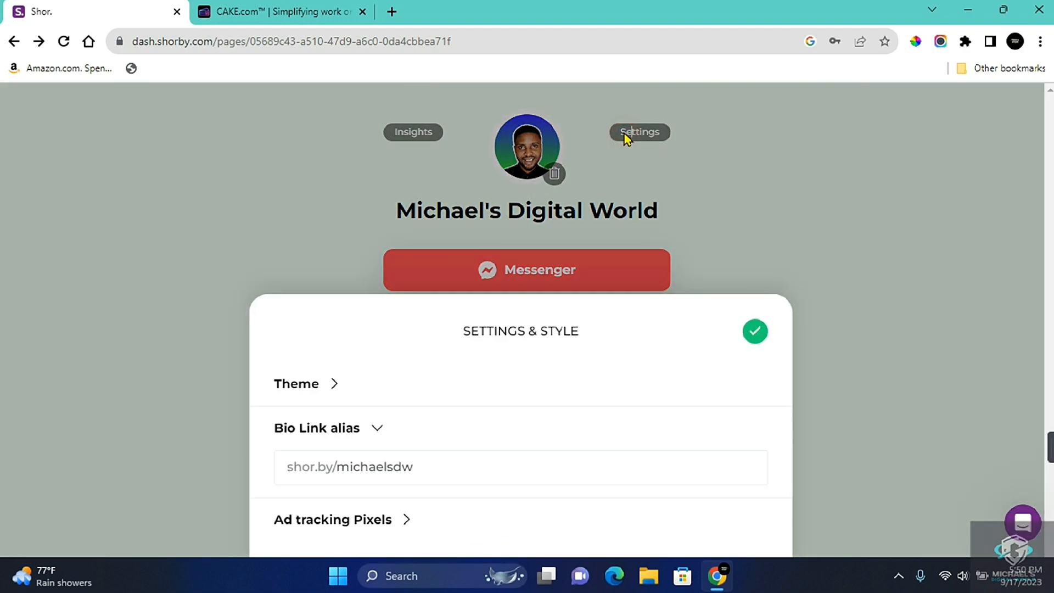
pyautogui.click(291, 386)
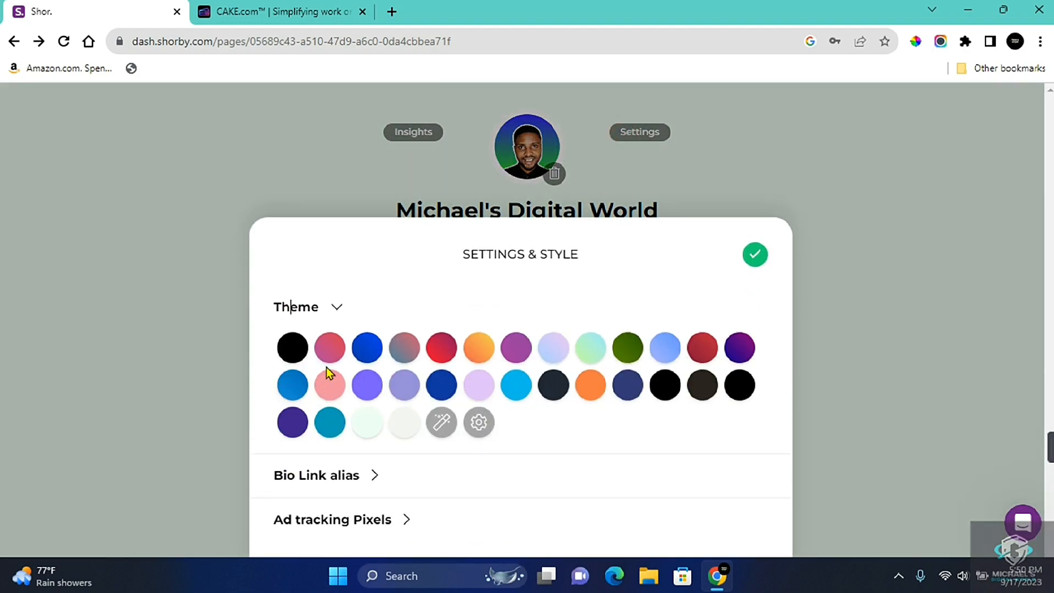
pyautogui.click(329, 349)
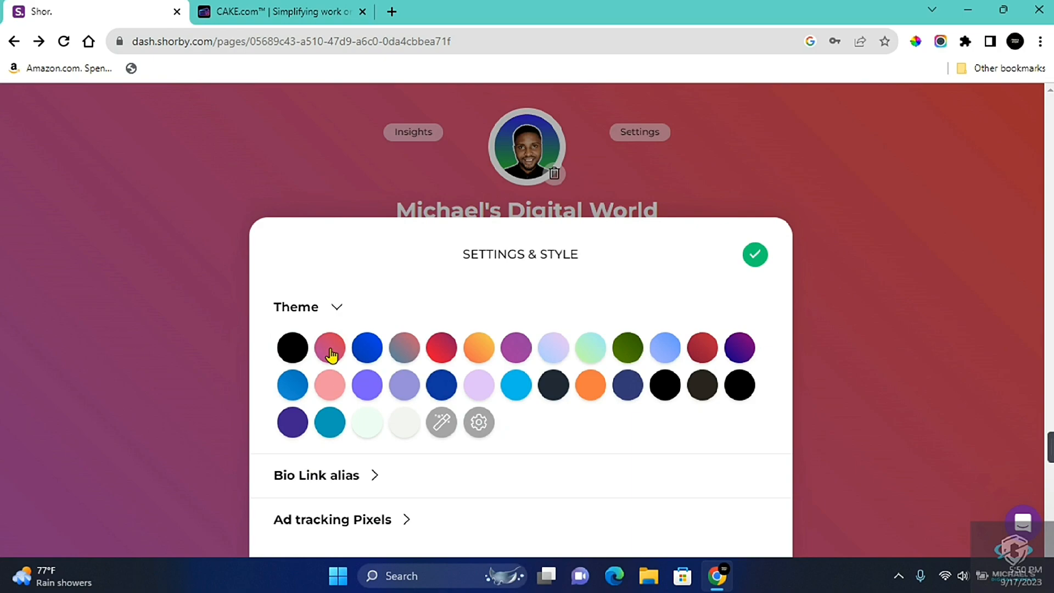
pyautogui.click(369, 349)
pyautogui.click(435, 355)
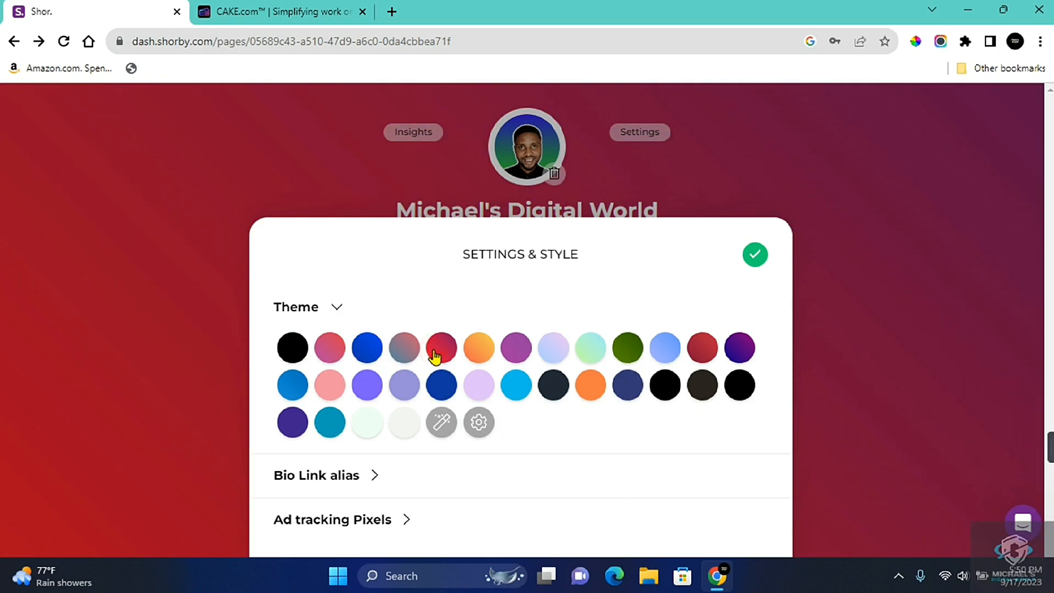
pyautogui.click(476, 421)
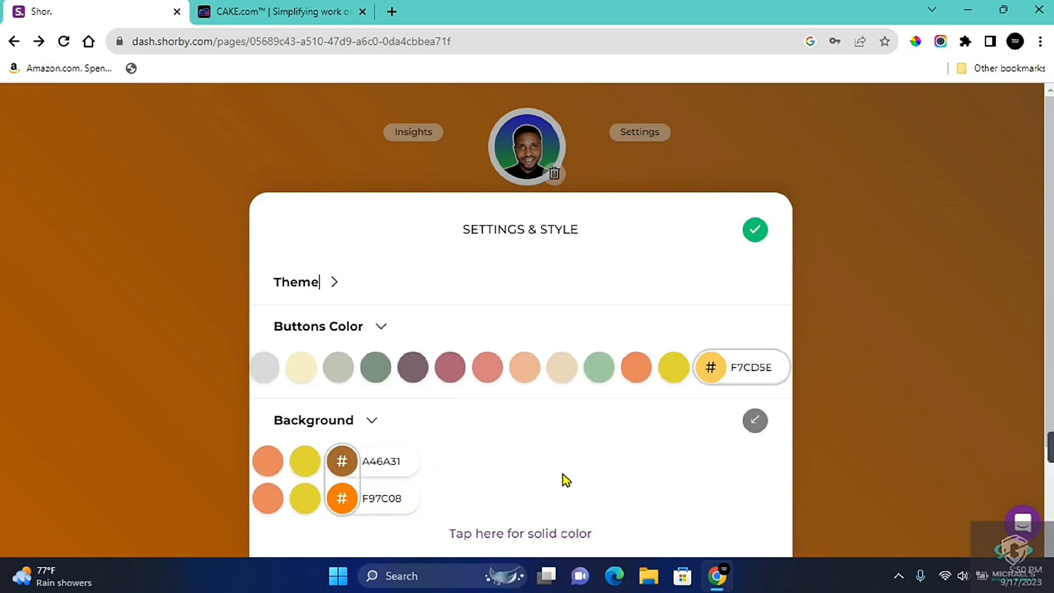
pyautogui.click(754, 229)
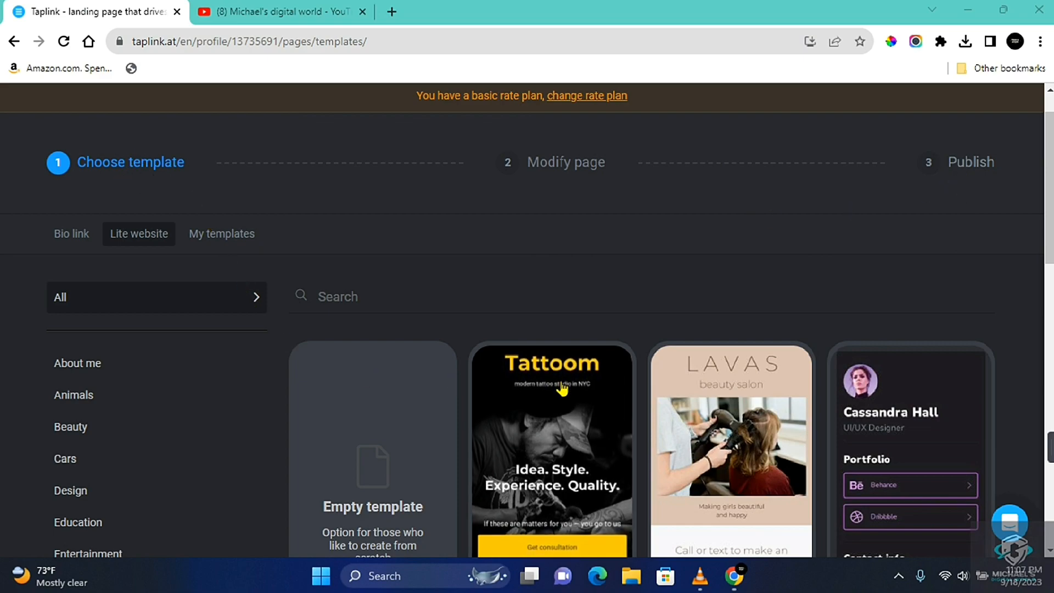
# In Taplink, search the Lite website templates for "youtube" and replace the current page with the travel blogger template
pyautogui.scroll(-9, 1006, 431)
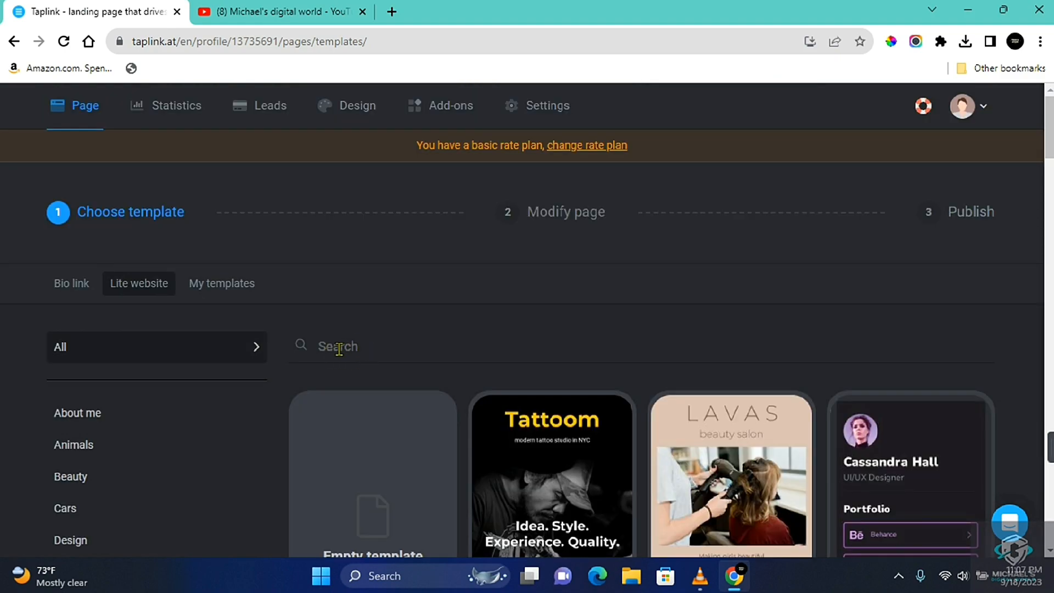
pyautogui.scroll(-3, 134, 476)
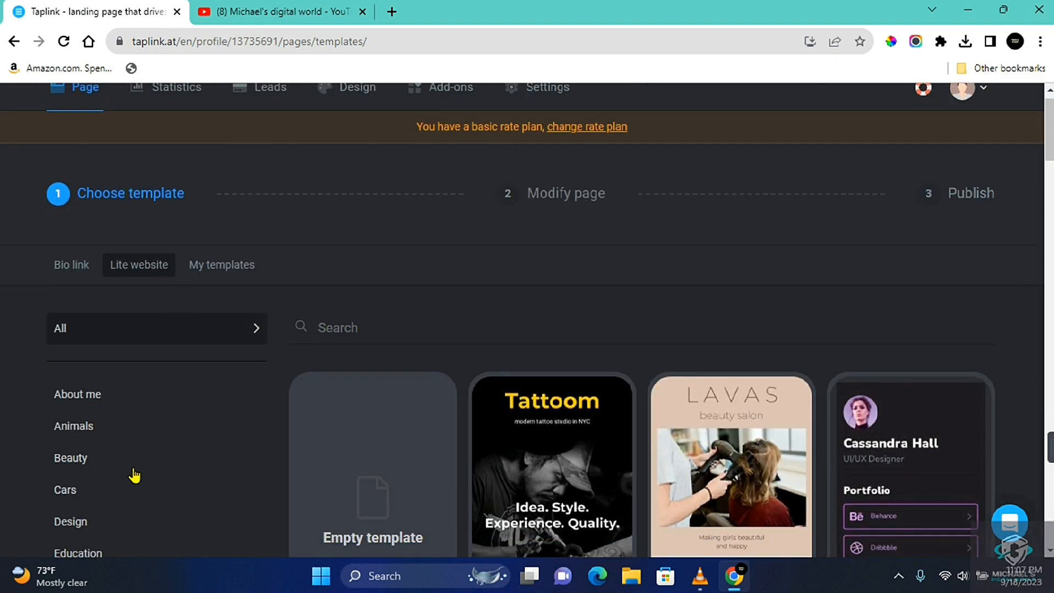
pyautogui.scroll(-8, 130, 405)
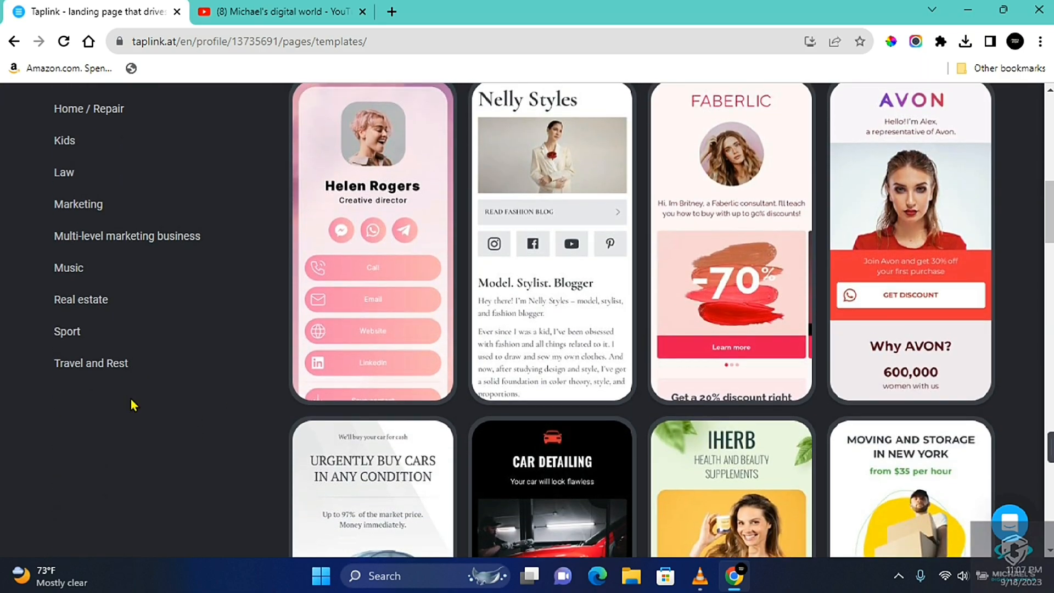
pyautogui.scroll(12, 131, 401)
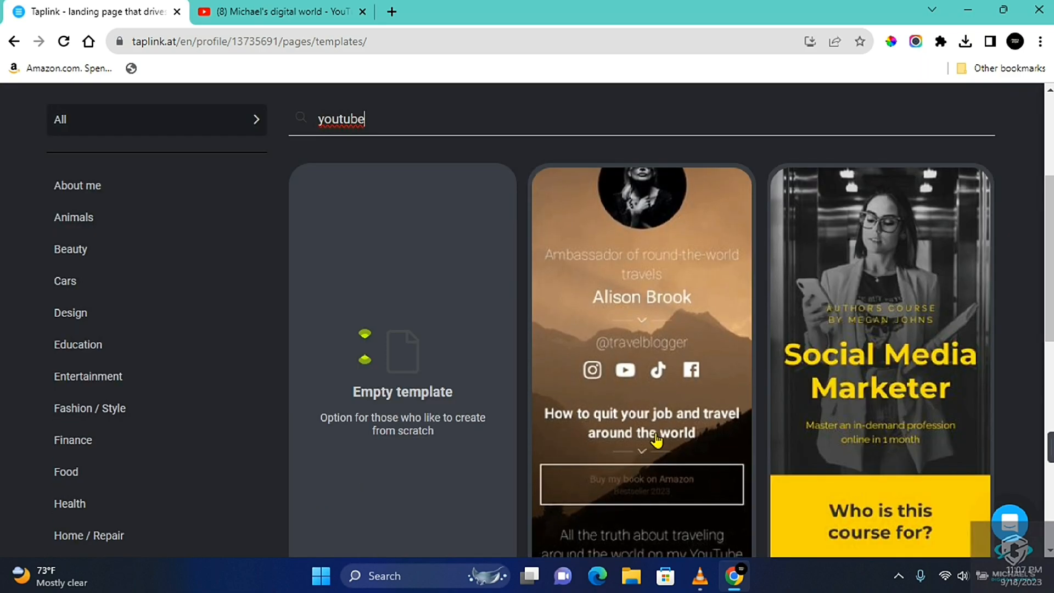
pyautogui.click(656, 406)
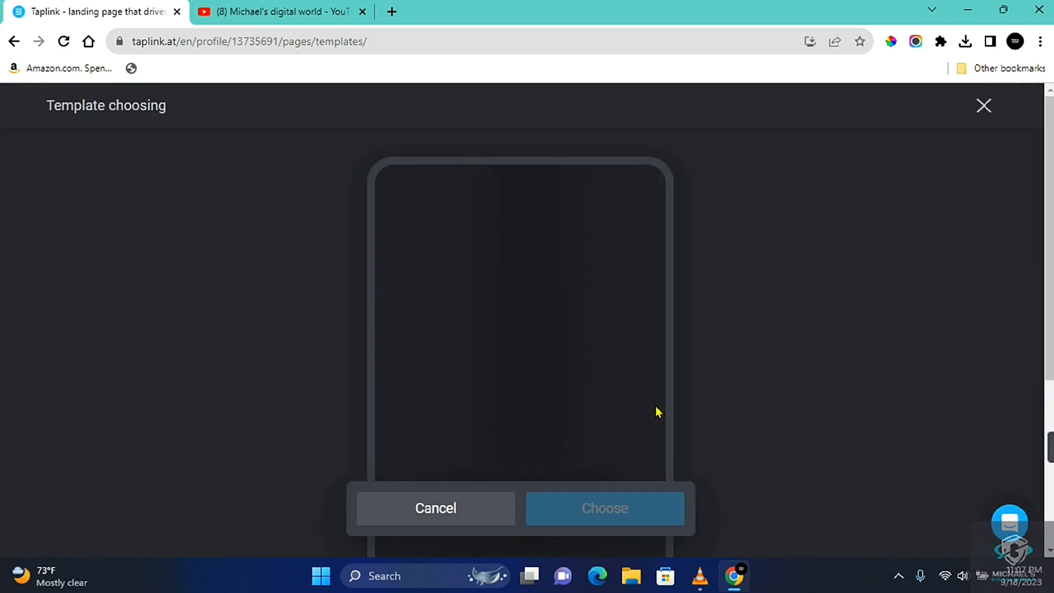
pyautogui.click(574, 527)
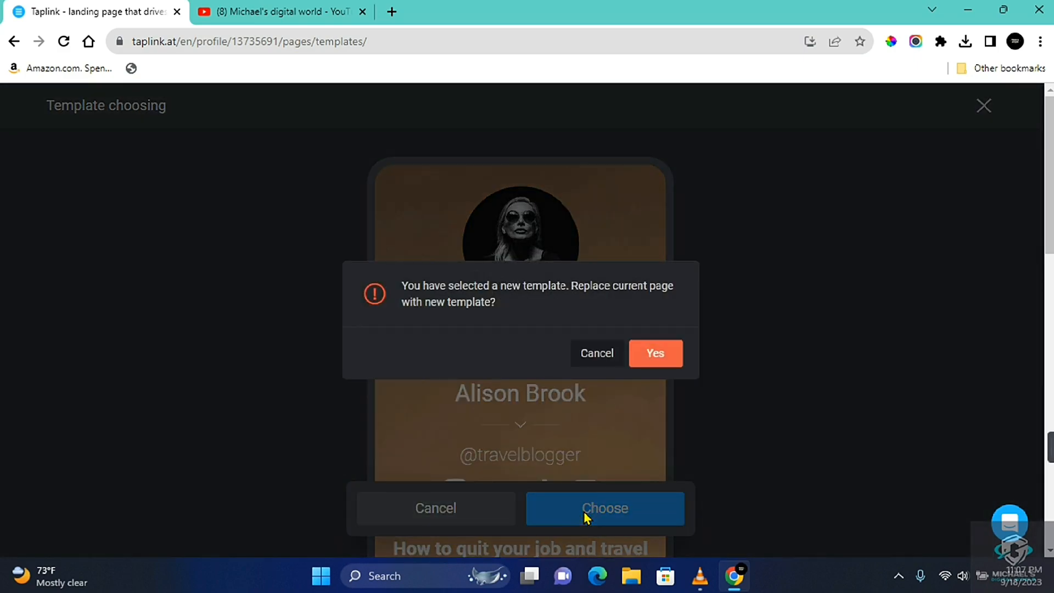
pyautogui.click(654, 359)
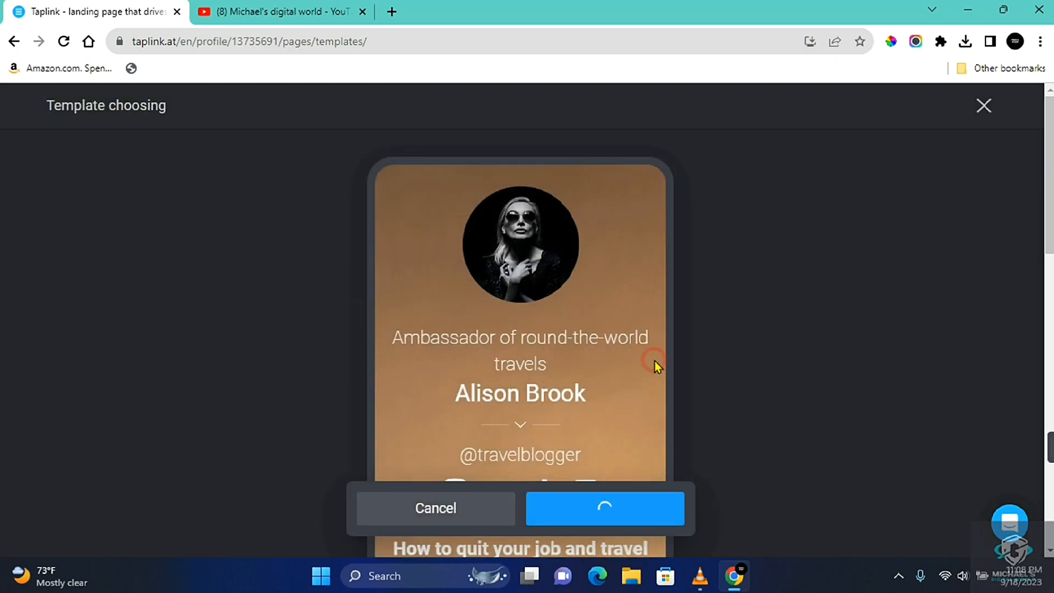
pyautogui.scroll(-4, 577, 341)
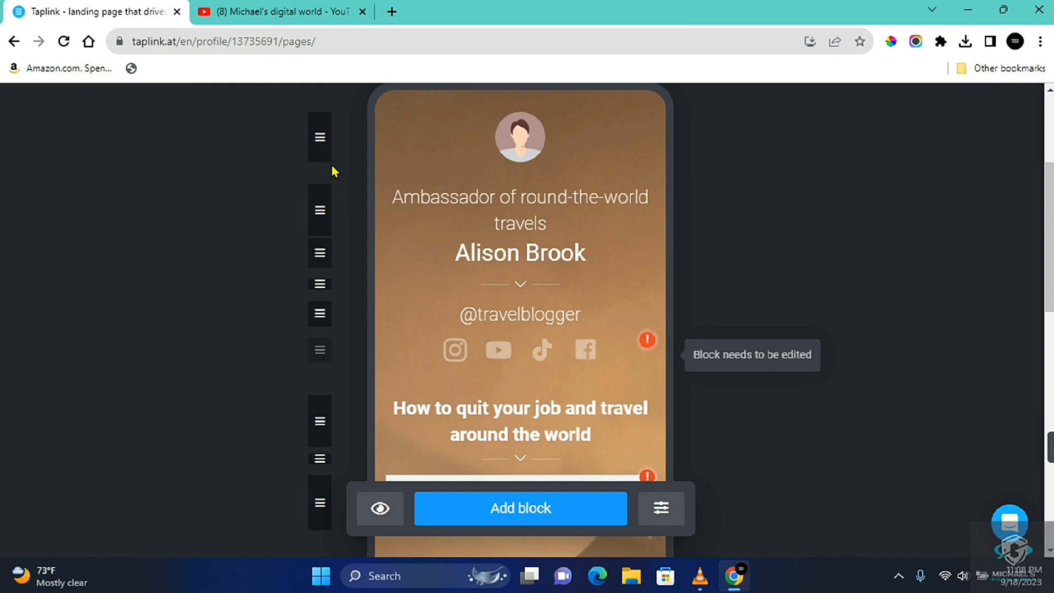
pyautogui.moveTo(324, 142)
pyautogui.mouseDown()
pyautogui.moveTo(313, 207)
pyautogui.moveTo(305, 143)
pyautogui.mouseUp()
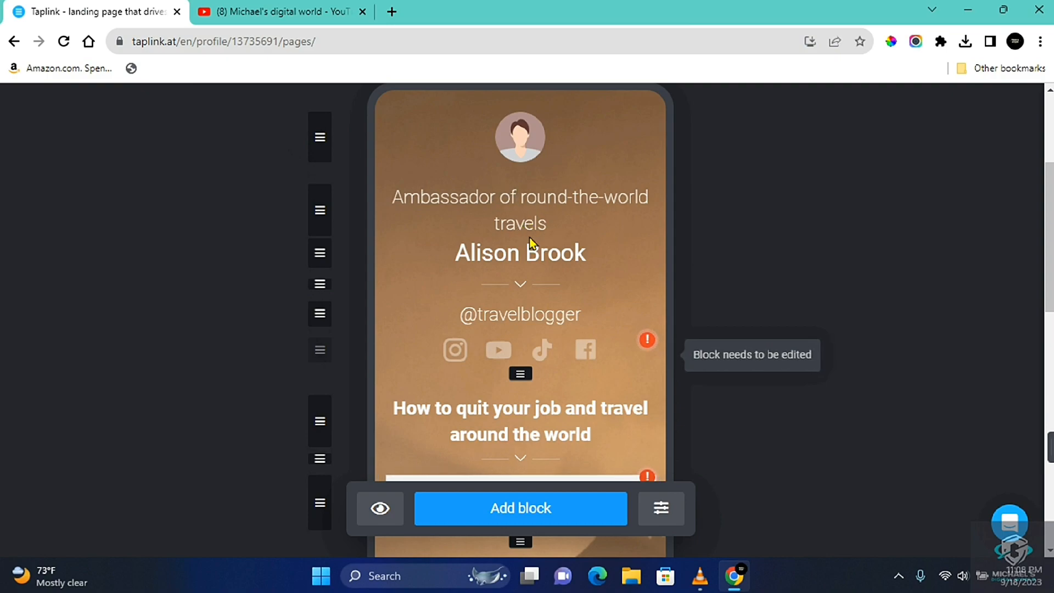
pyautogui.click(526, 144)
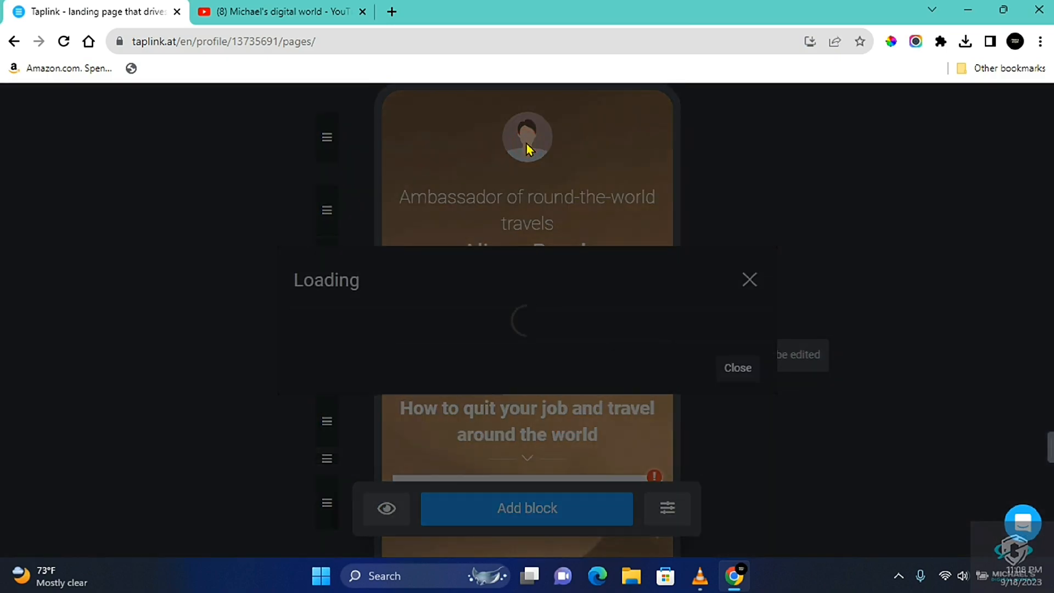
pyautogui.click(437, 287)
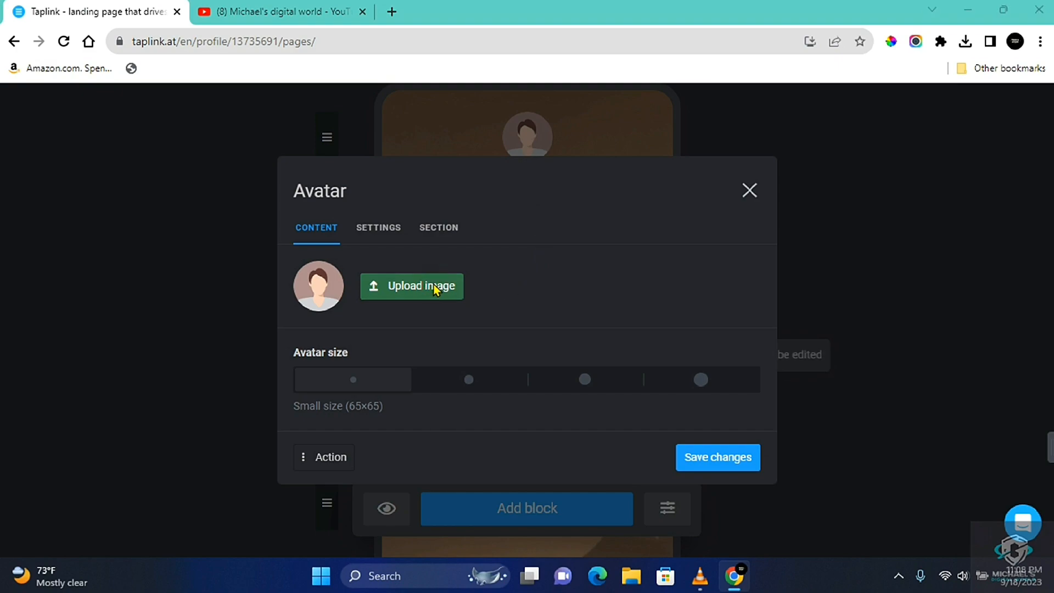
pyautogui.click(186, 249)
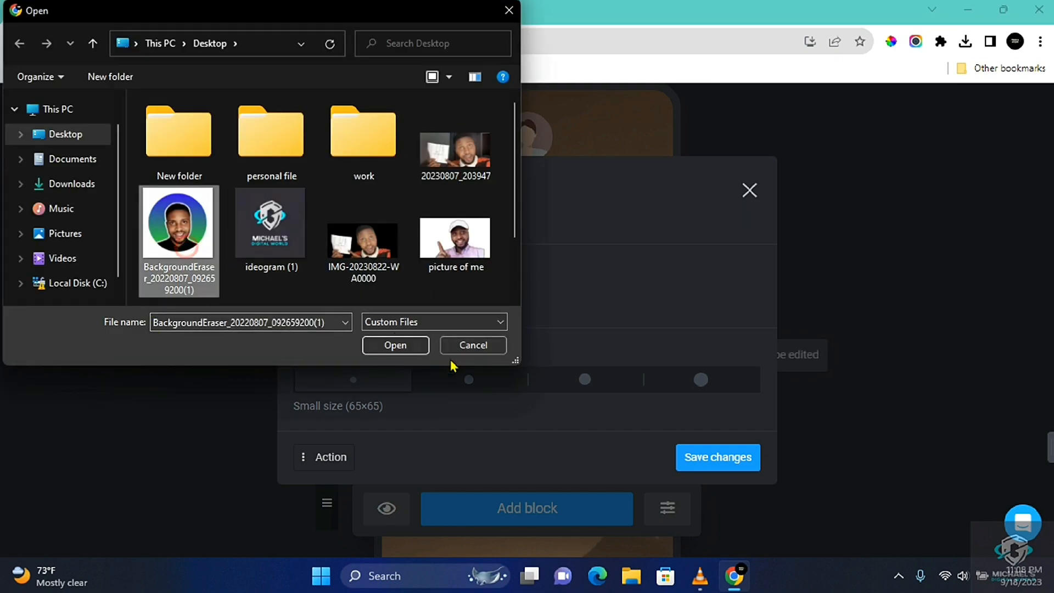
pyautogui.click(409, 350)
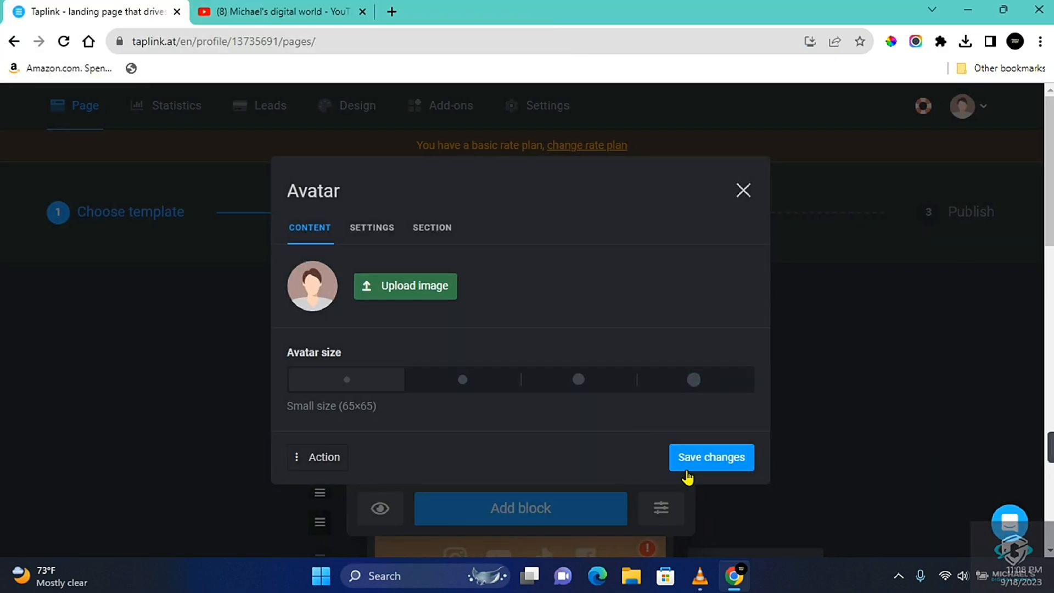
pyautogui.click(698, 467)
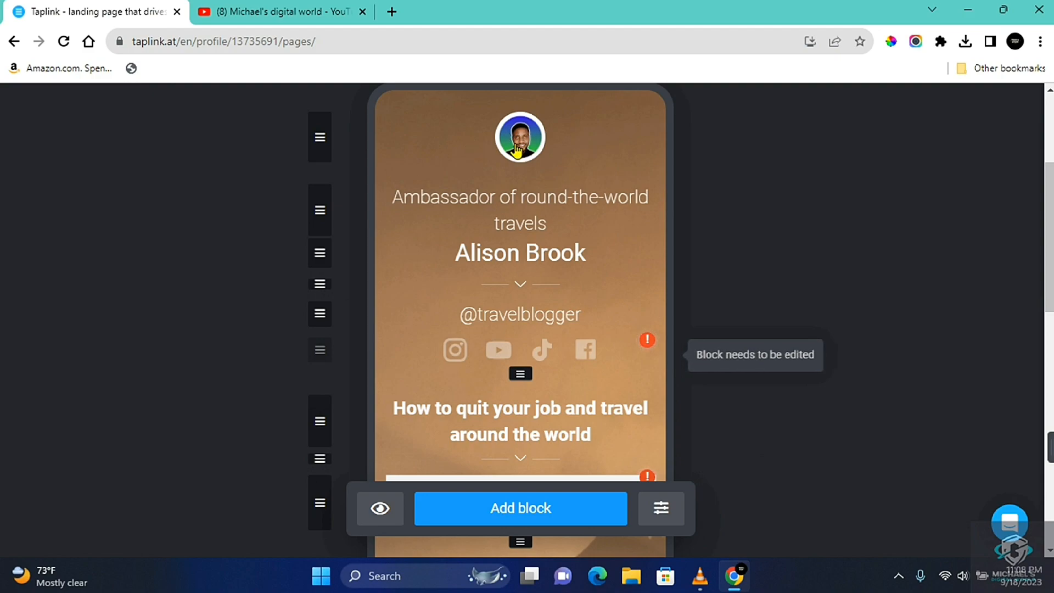
# Replace the "Ambassador of round-the-world travels" headline with "Michael's Digital World" in italics, check the text size and font choices, and save
pyautogui.click(454, 196)
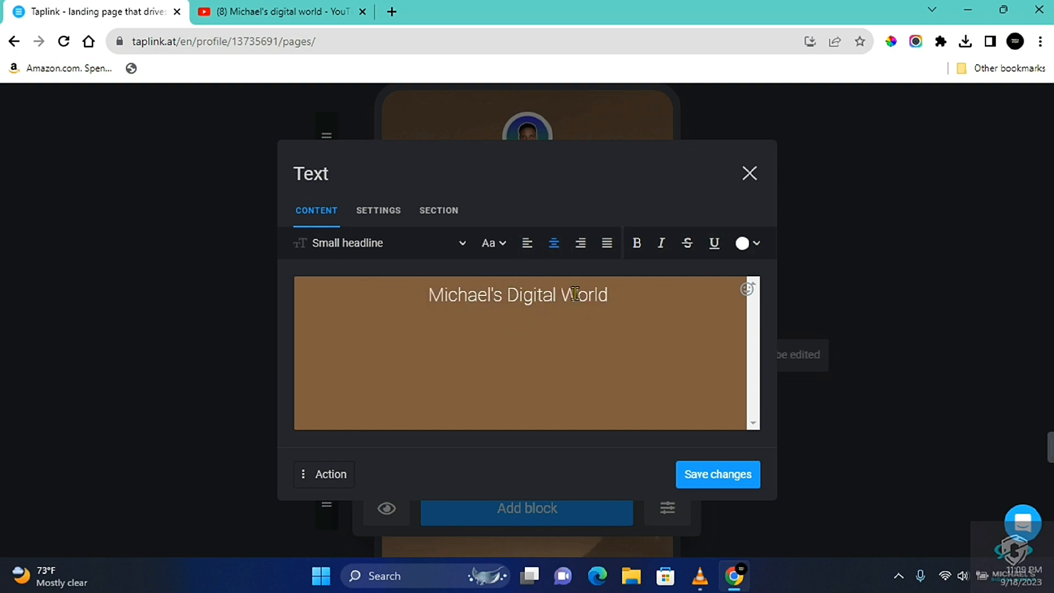
pyautogui.click(343, 242)
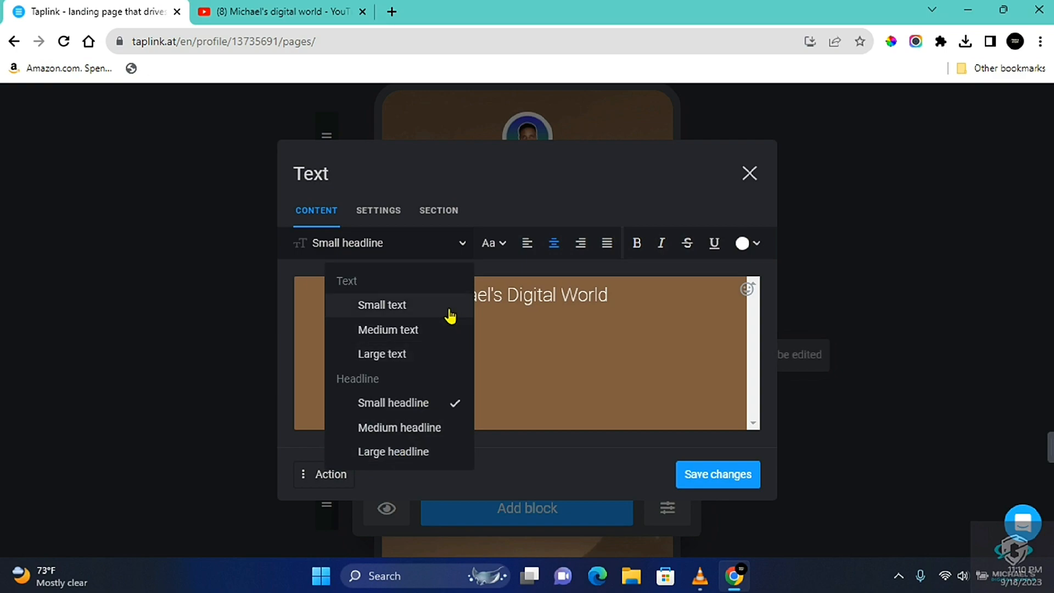
pyautogui.click(501, 245)
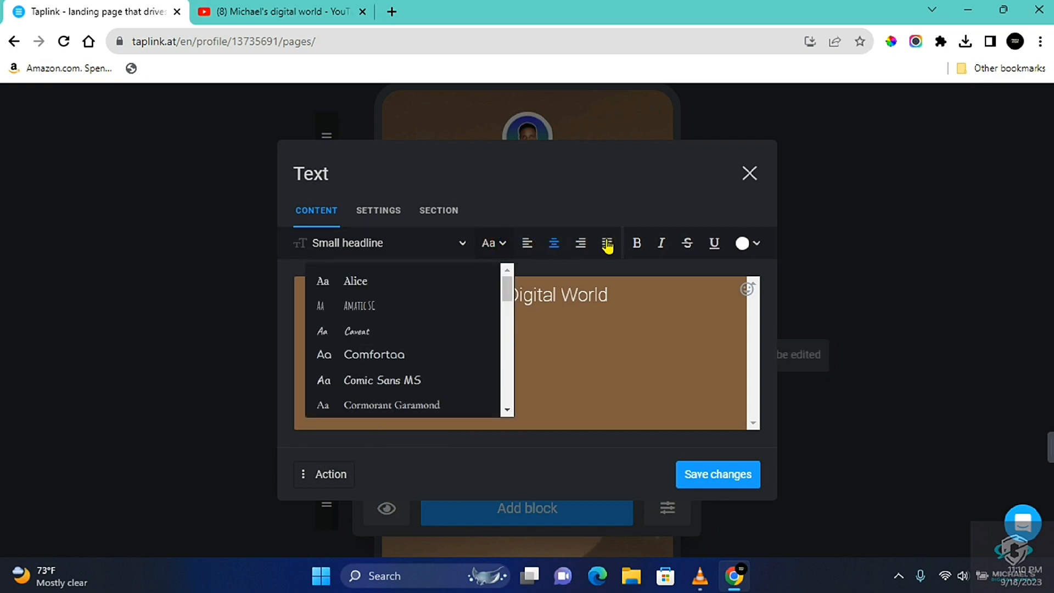
pyautogui.click(662, 245)
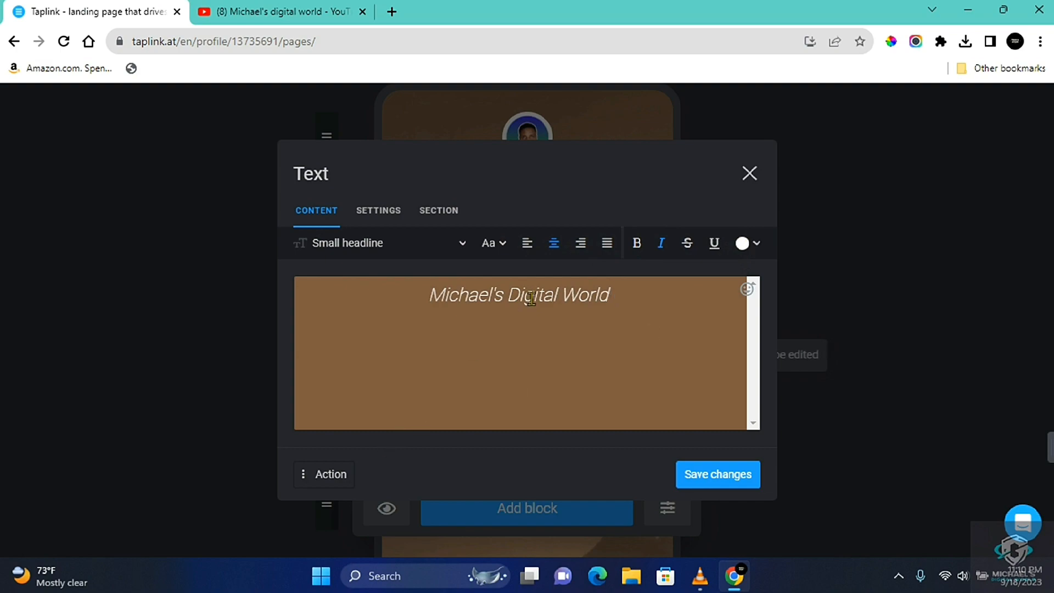
pyautogui.click(717, 477)
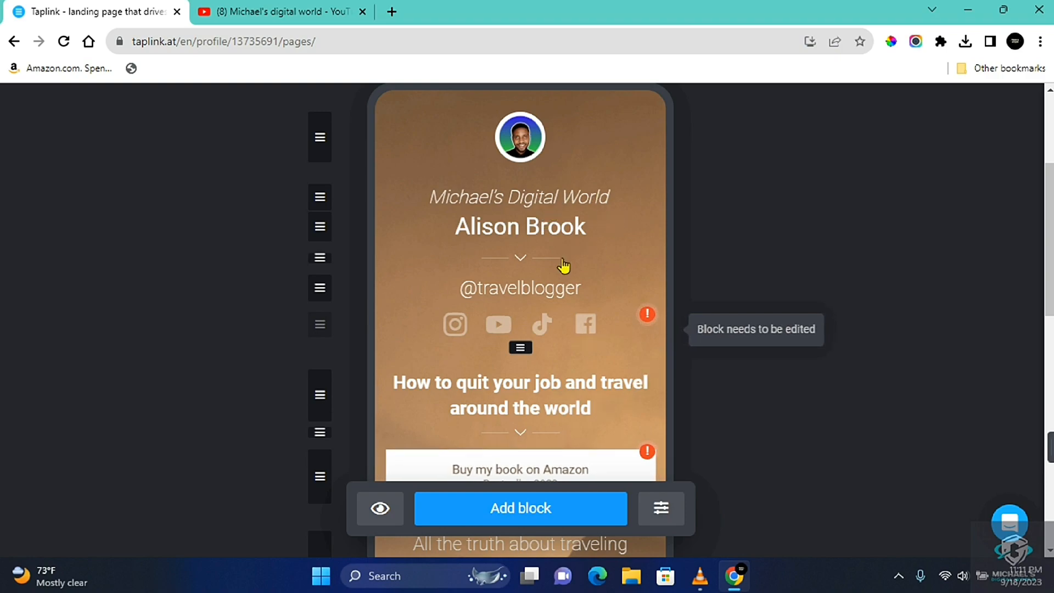
# Delete the text block with the template's sample person name below the headline
pyautogui.click(504, 231)
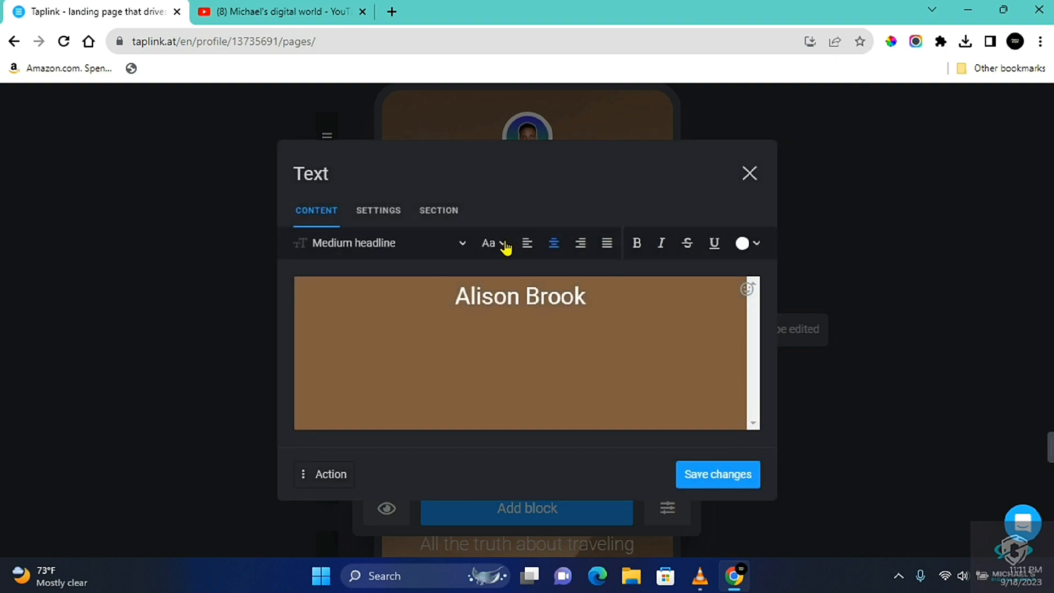
pyautogui.click(306, 476)
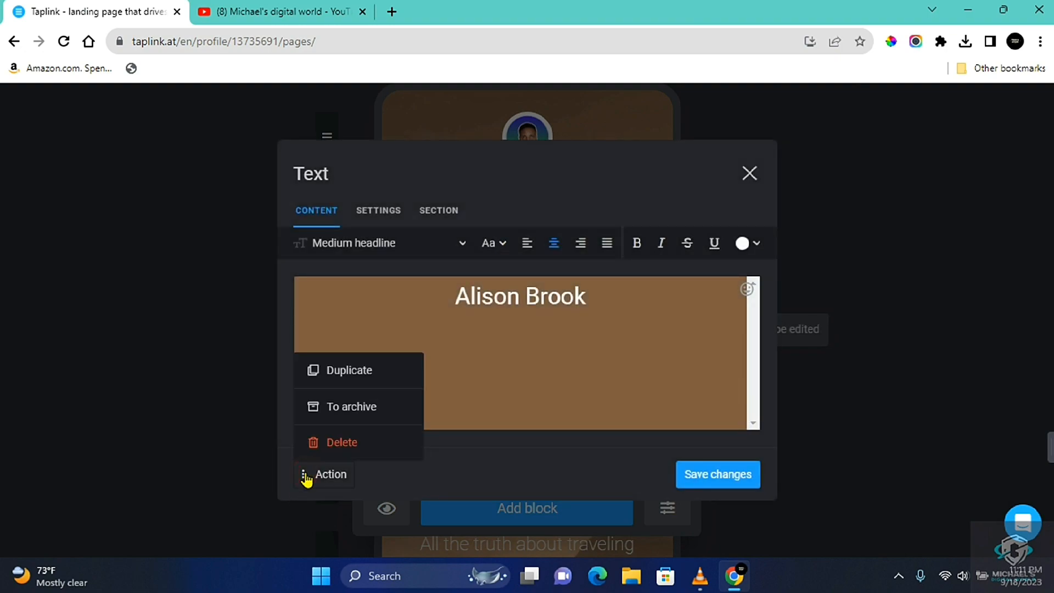
pyautogui.click(322, 442)
pyautogui.click(600, 359)
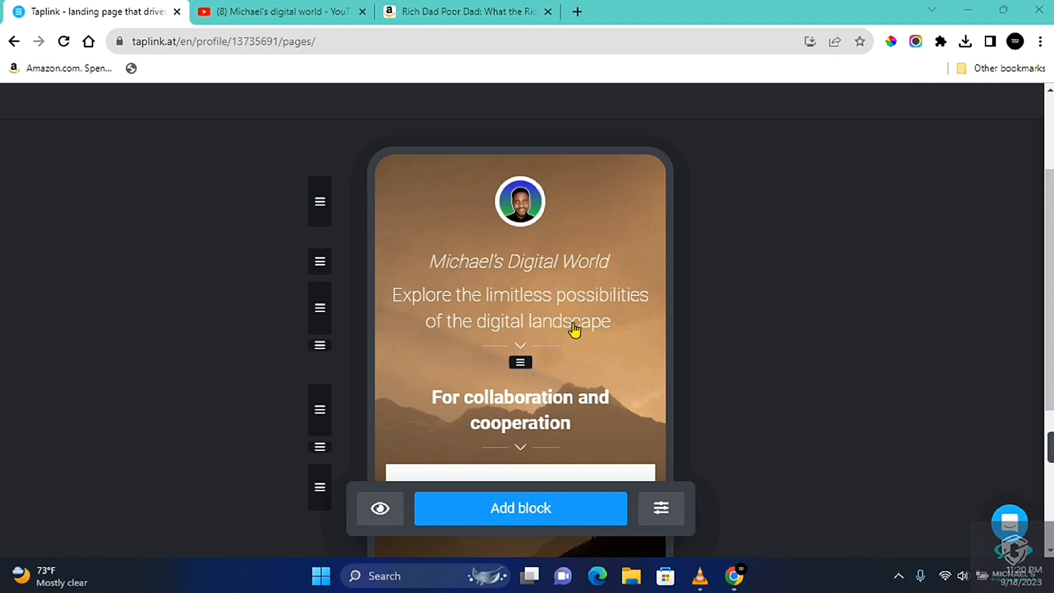
# Add a link block labelled "Go to Youtube" and paste the YouTube channel's address from its open page as the website
pyautogui.click(511, 506)
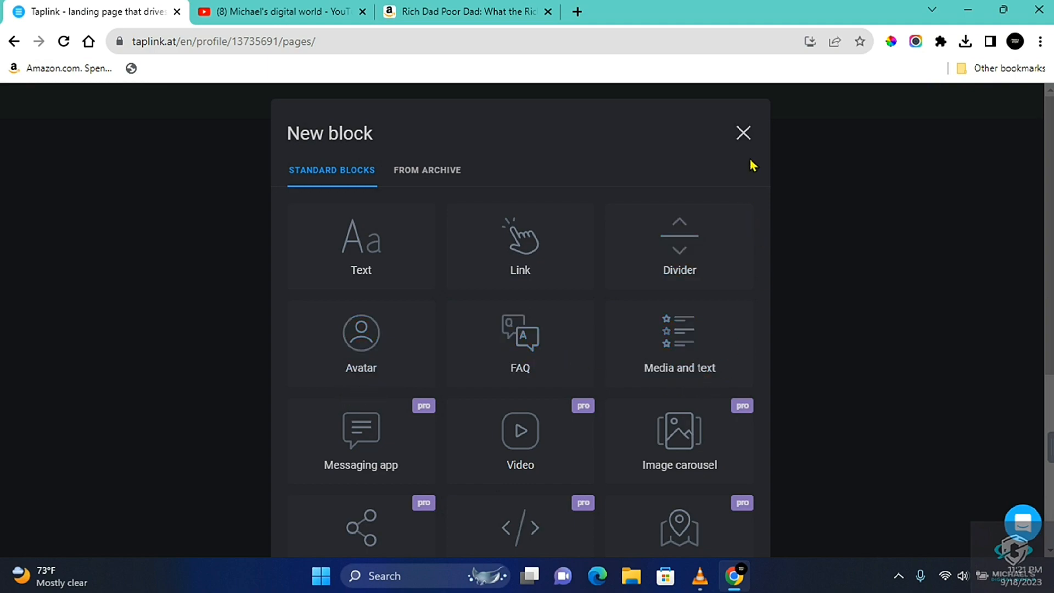
pyautogui.click(547, 273)
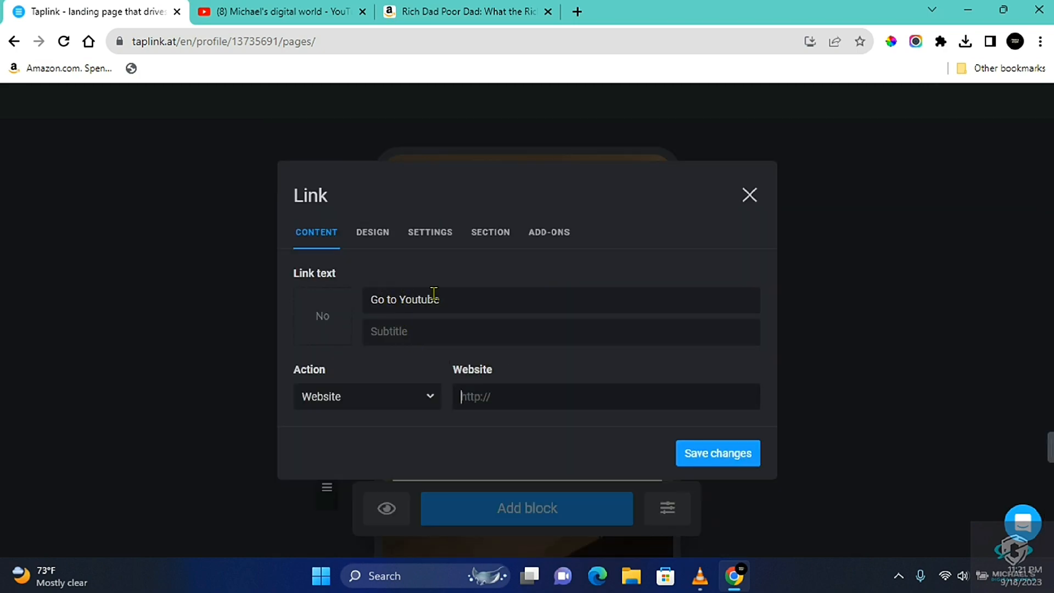
pyautogui.click(253, 18)
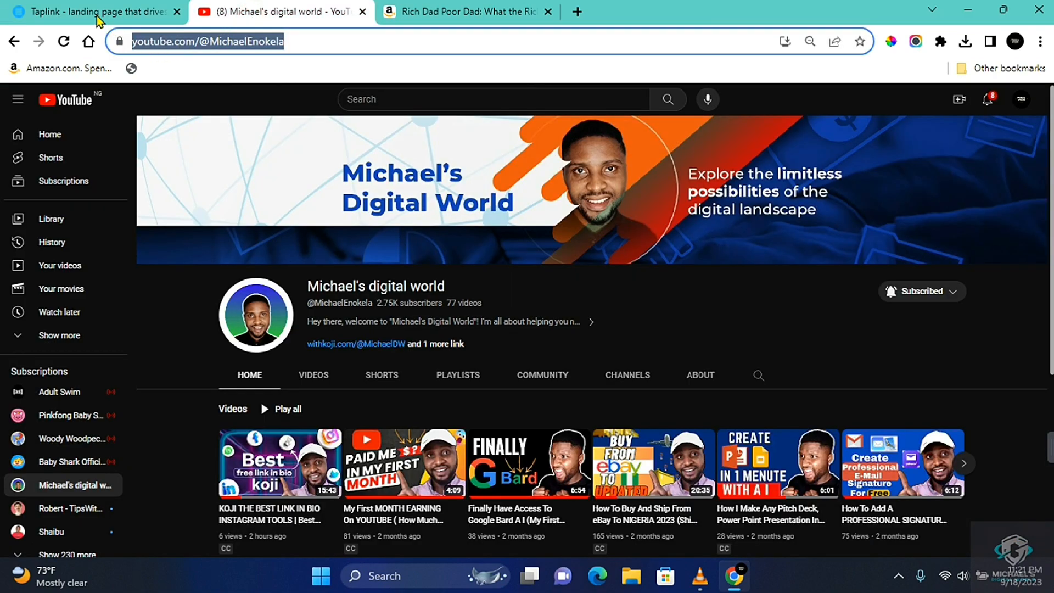
pyautogui.click(80, 8)
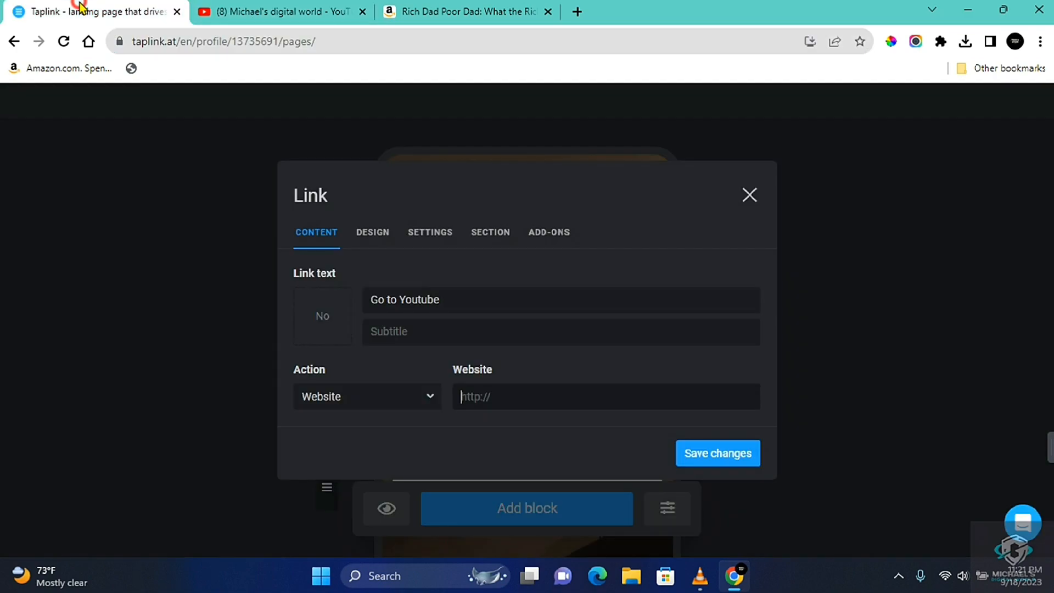
pyautogui.click(489, 400)
pyautogui.write('https://www.youtube.com/@MichaelEnokela')
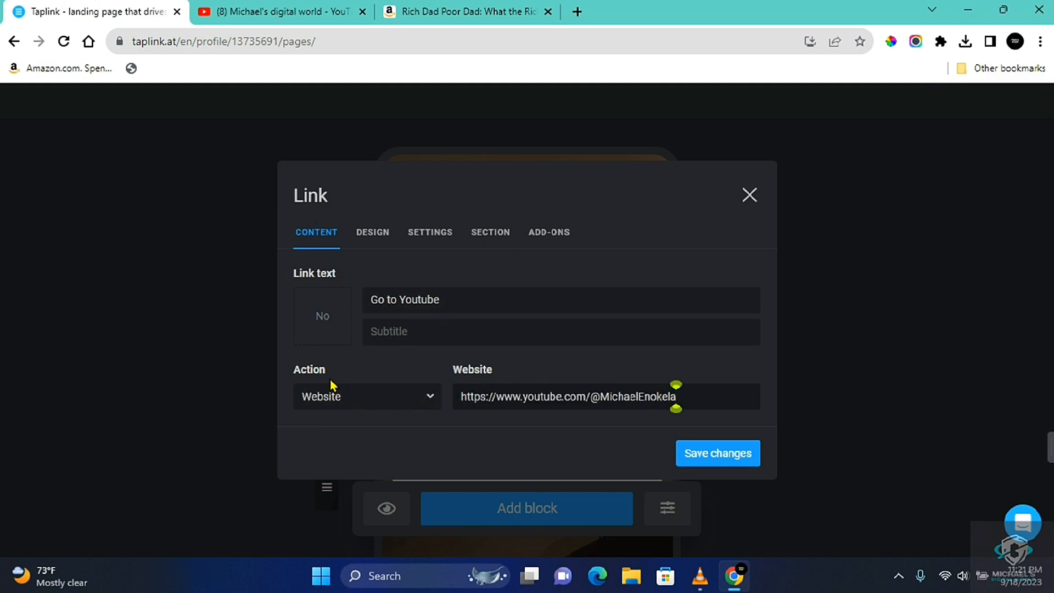
# Check the available link actions, keep Website as the action, and save the link block
pyautogui.click(402, 405)
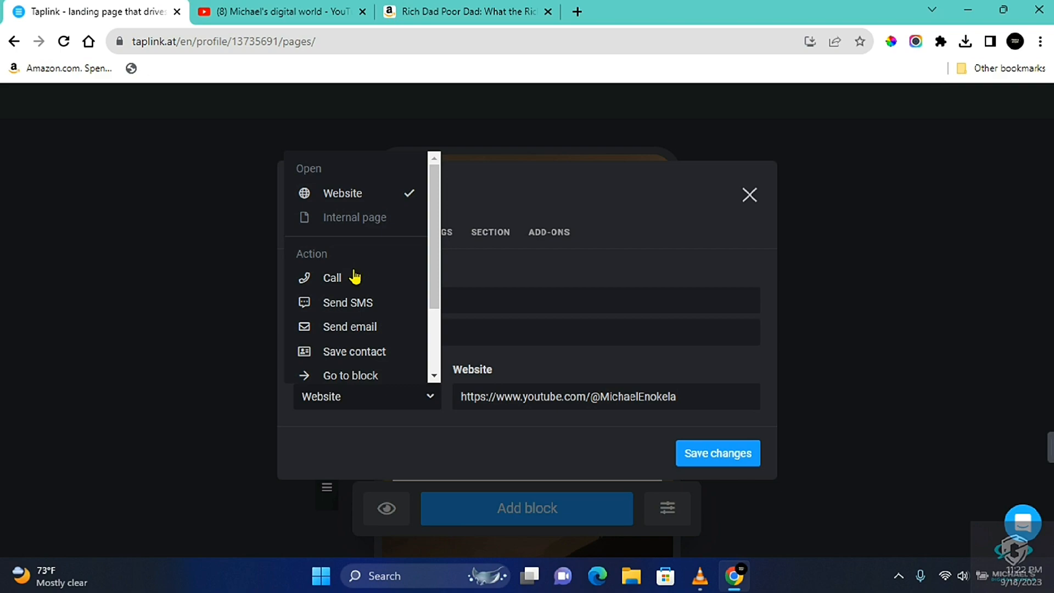
pyautogui.scroll(-2, 370, 330)
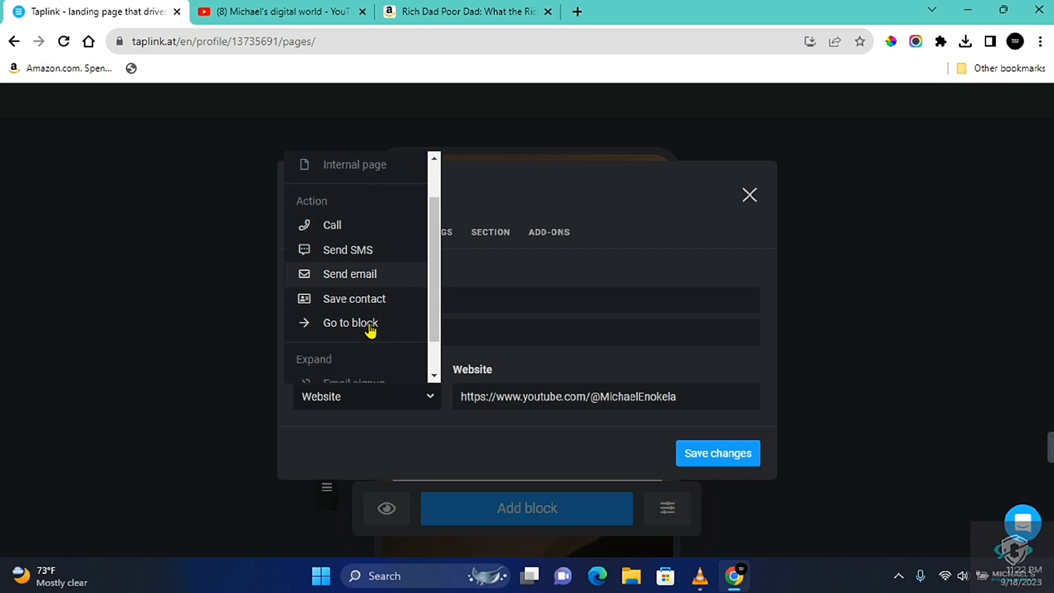
pyautogui.press('Escape')
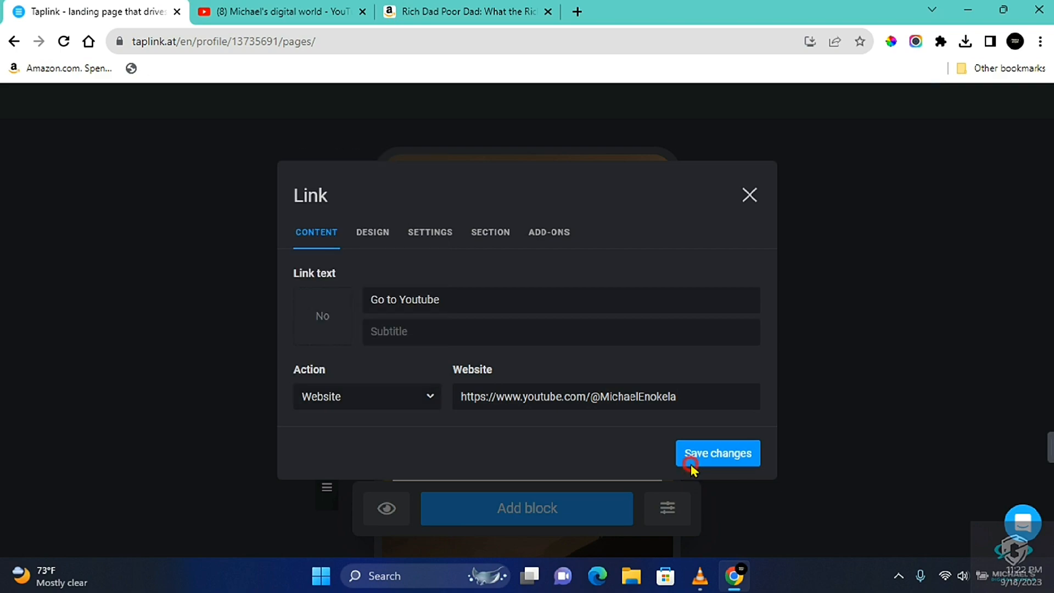
pyautogui.click(691, 460)
# Move the "Go to Youtube" block above the "For collaboration and cooperation" heading
pyautogui.scroll(-3, 534, 412)
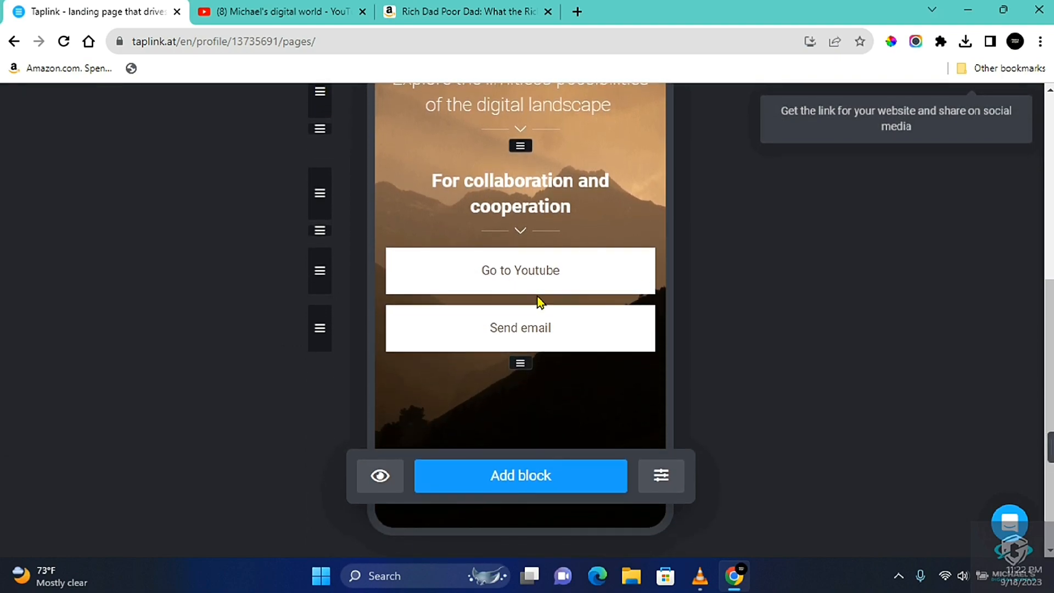
pyautogui.scroll(3, 538, 299)
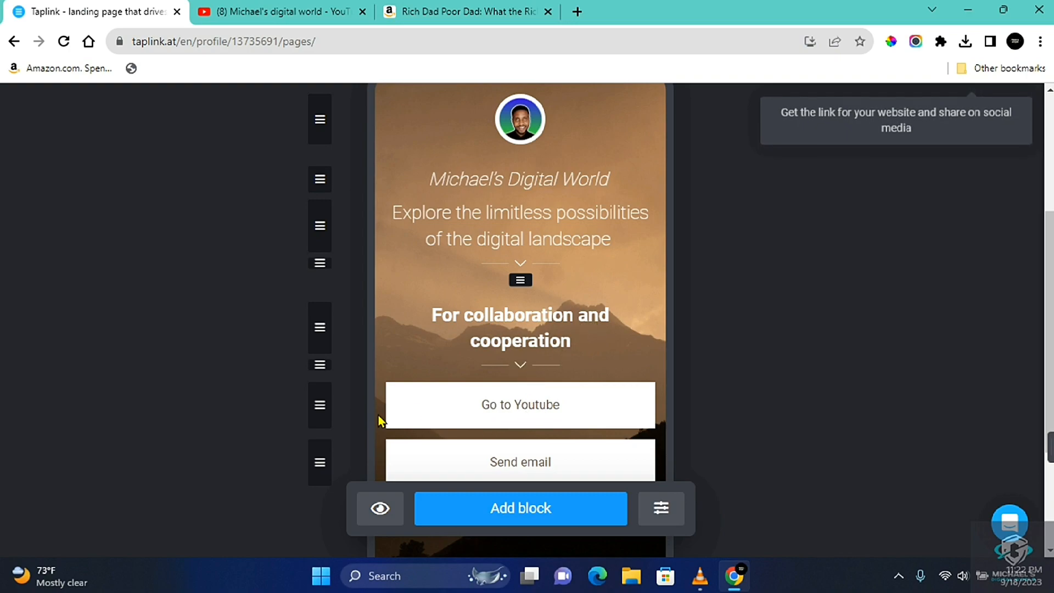
pyautogui.moveTo(323, 409); pyautogui.dragTo(322, 333)
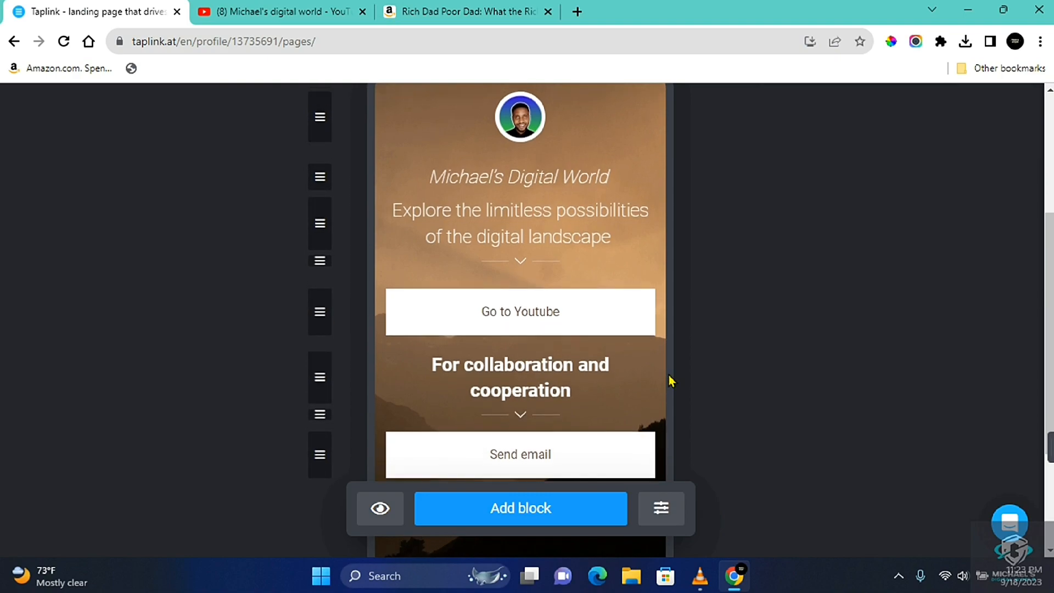
# Publish the page on the taplink.cc domain with the website address pikelsdw
pyautogui.scroll(3, 671, 381)
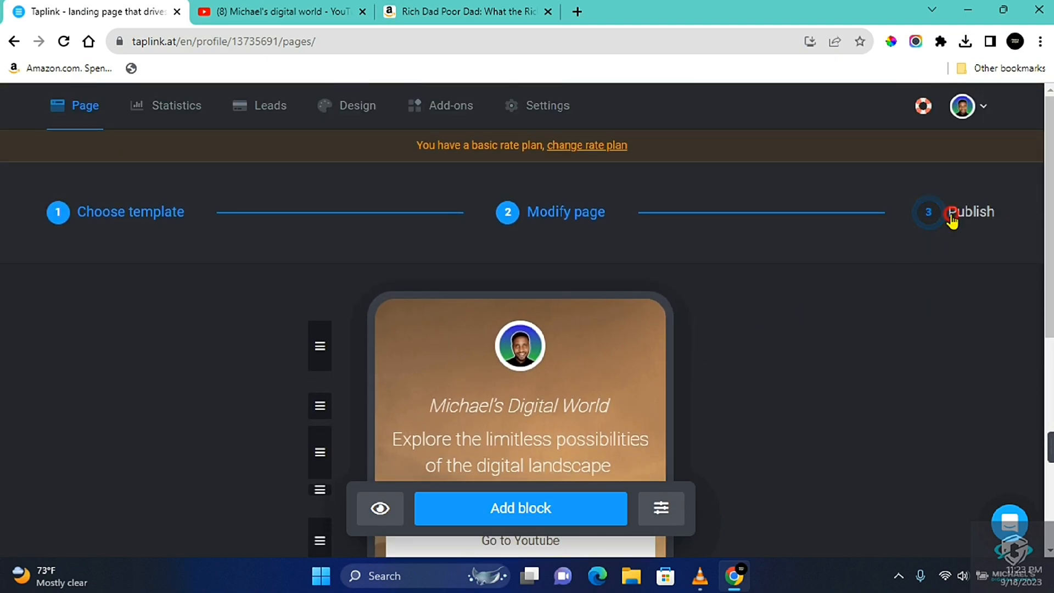
pyautogui.click(953, 219)
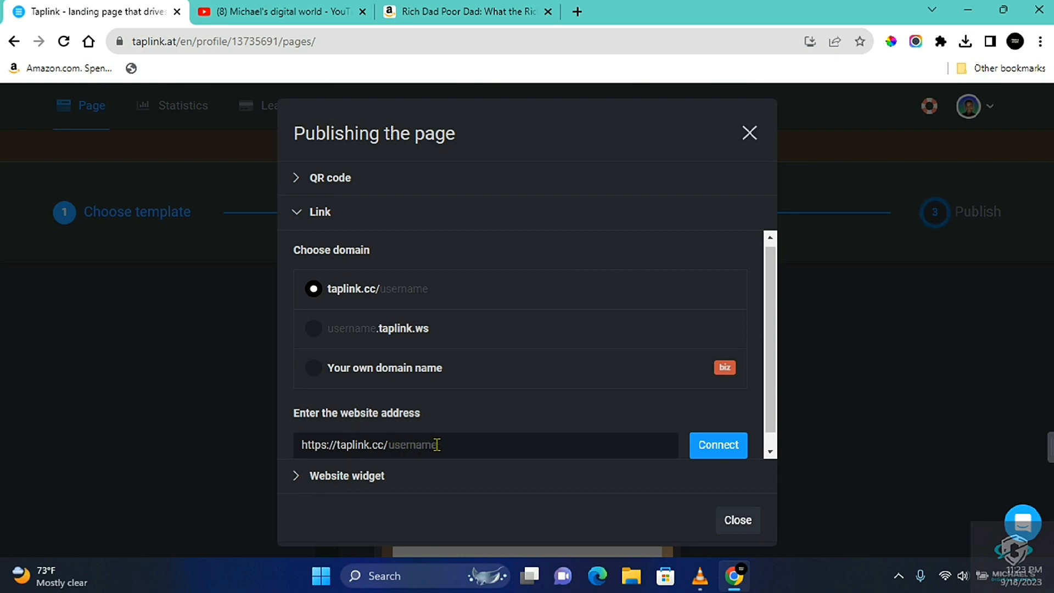
pyautogui.doubleClick(389, 439)
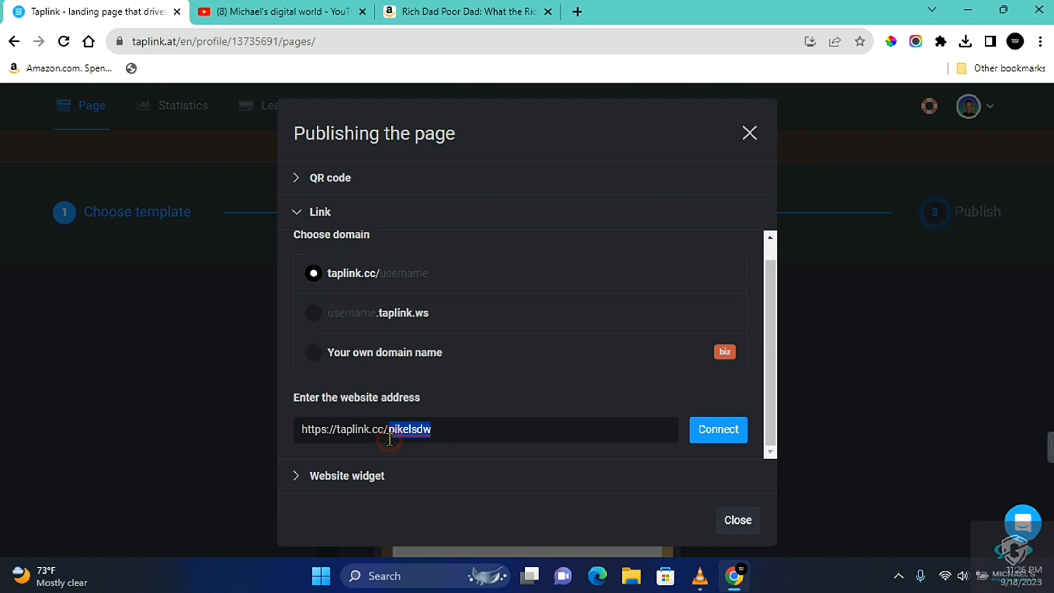
pyautogui.click(731, 428)
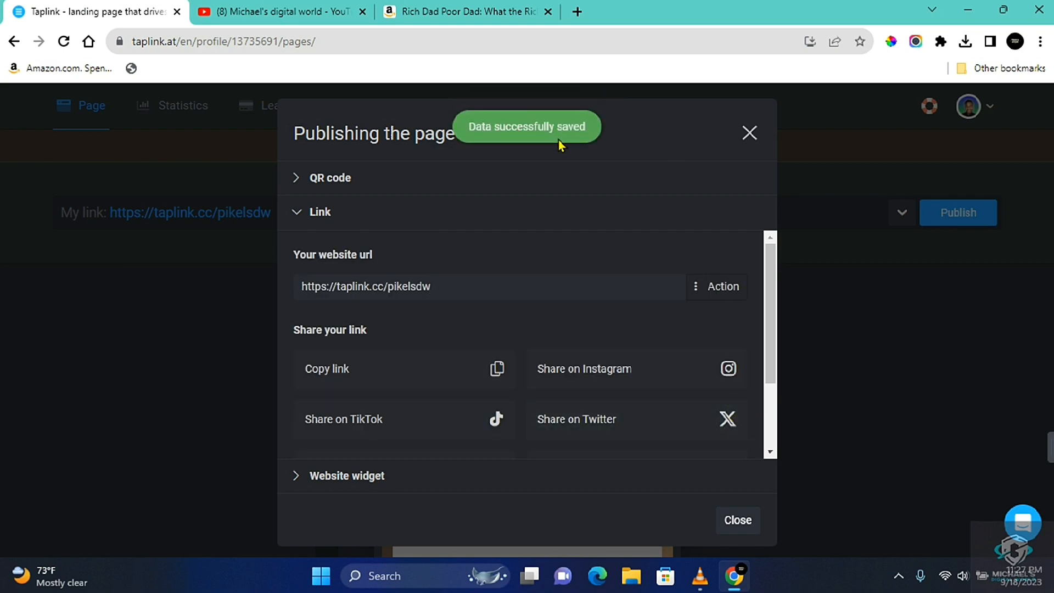
# Copy the published page's link, open it in Microsoft Edge, and maximize the window
pyautogui.click(388, 378)
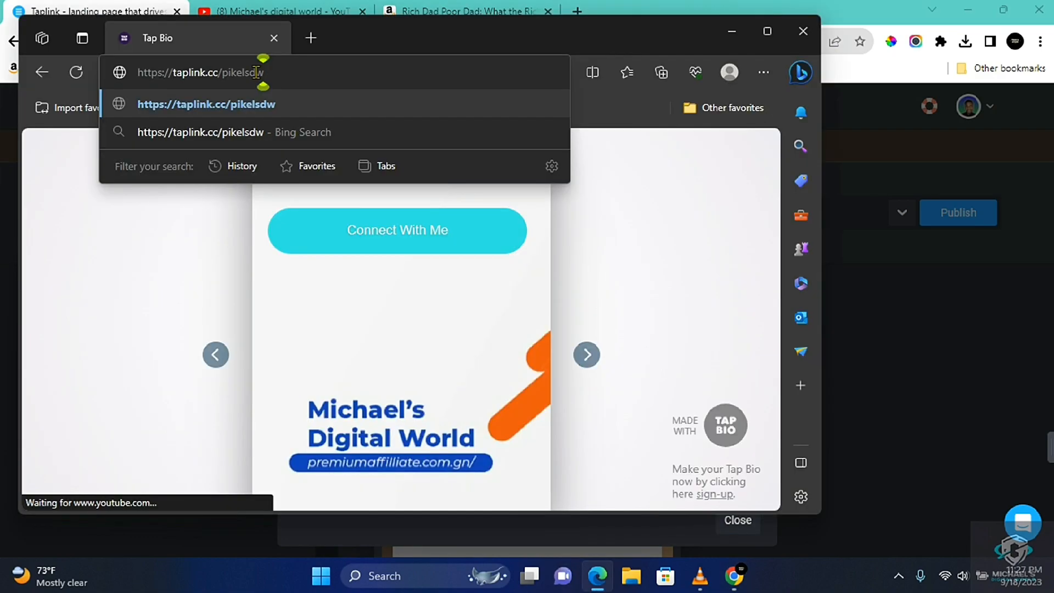
pyautogui.press('Return')
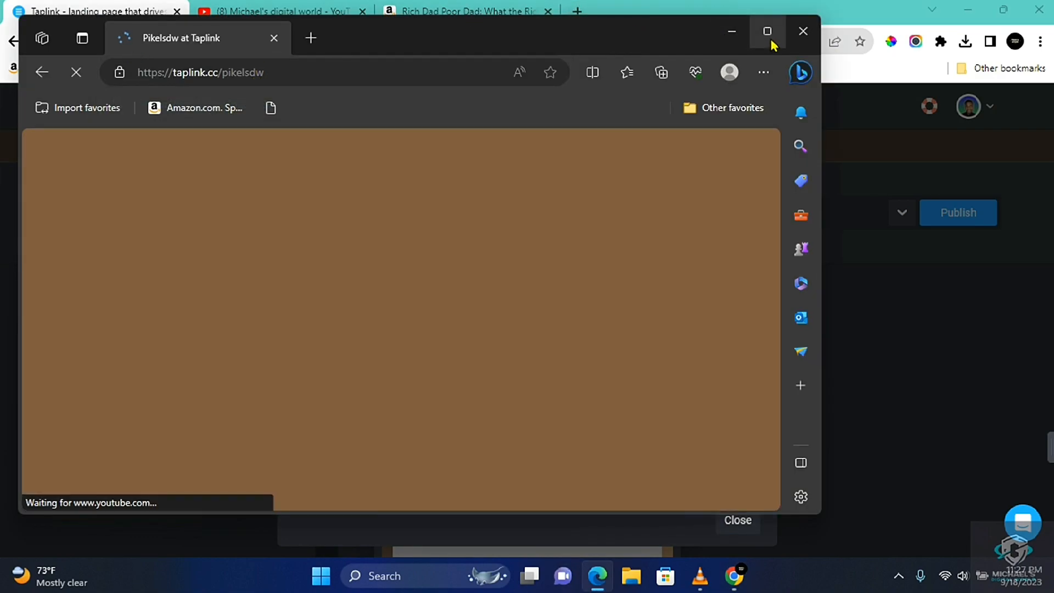
pyautogui.click(768, 31)
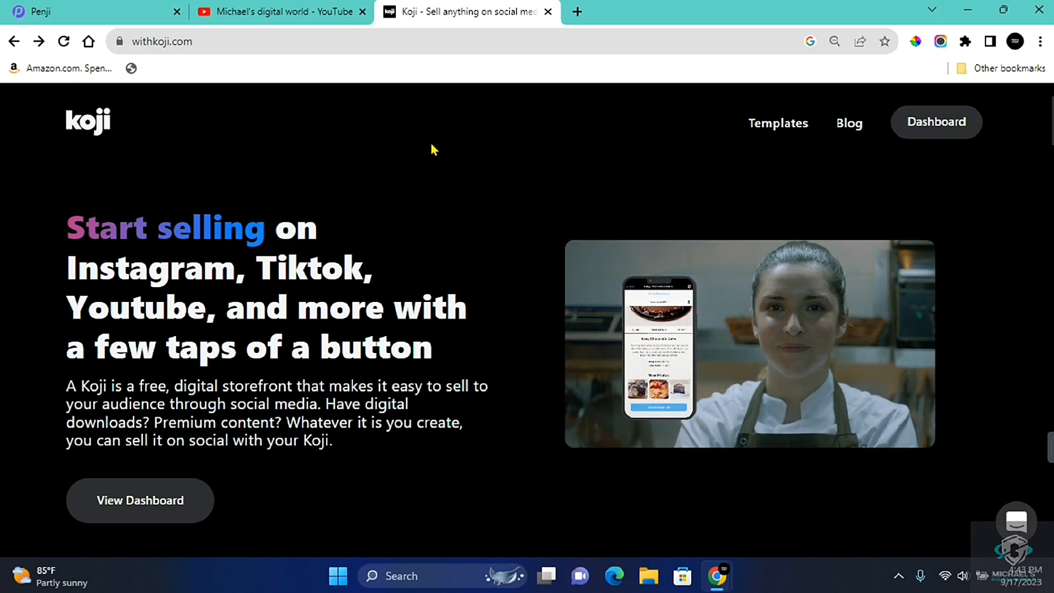
# Open the channel's Koji page in Chrome through the link on its YouTube profile
pyautogui.click(296, 15)
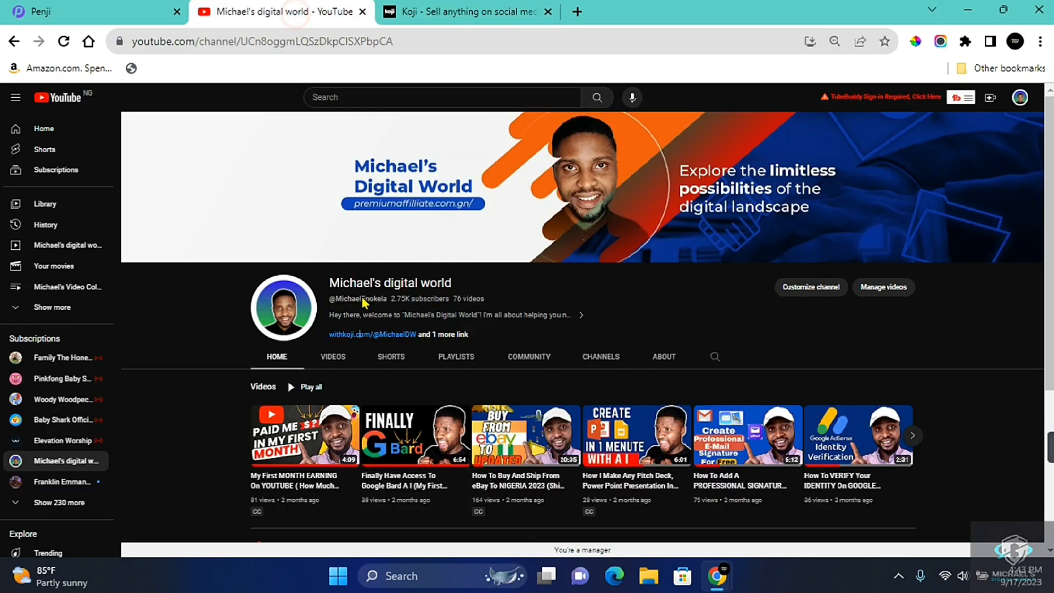
pyautogui.doubleClick(375, 336)
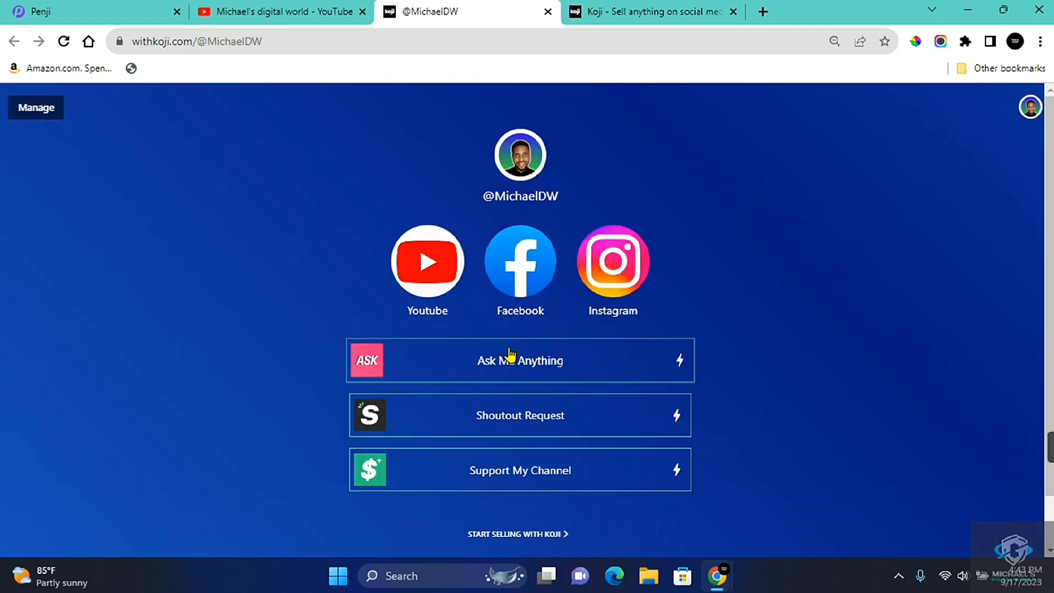
# Browse the Koji template library, covering selling, donations, customer engagement, affiliate tools, audience, community and display content categories
pyautogui.click(694, 10)
pyautogui.scroll(-3, 631, 202)
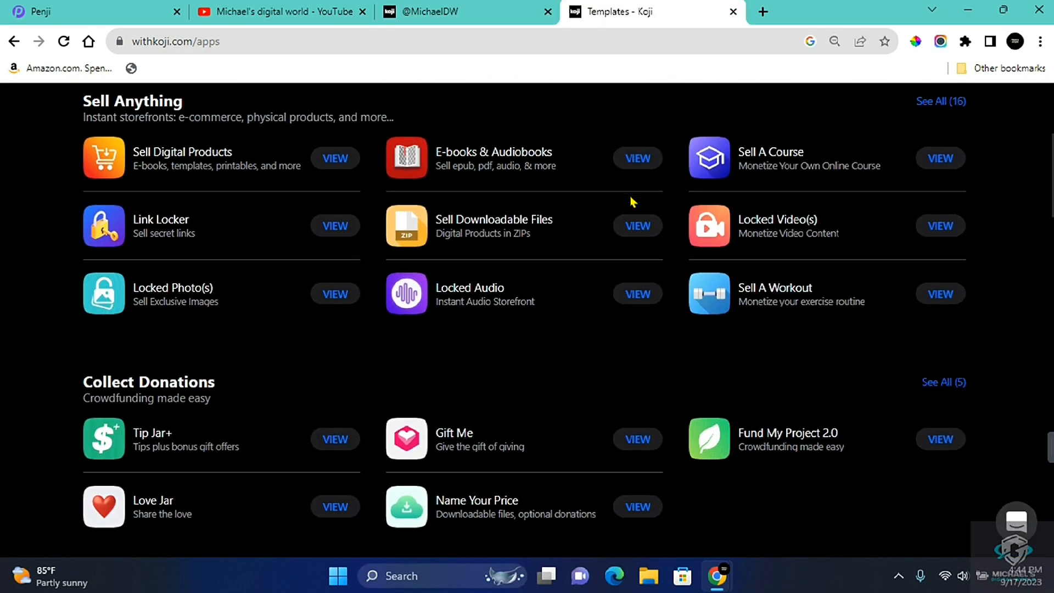
pyautogui.scroll(-5, 632, 201)
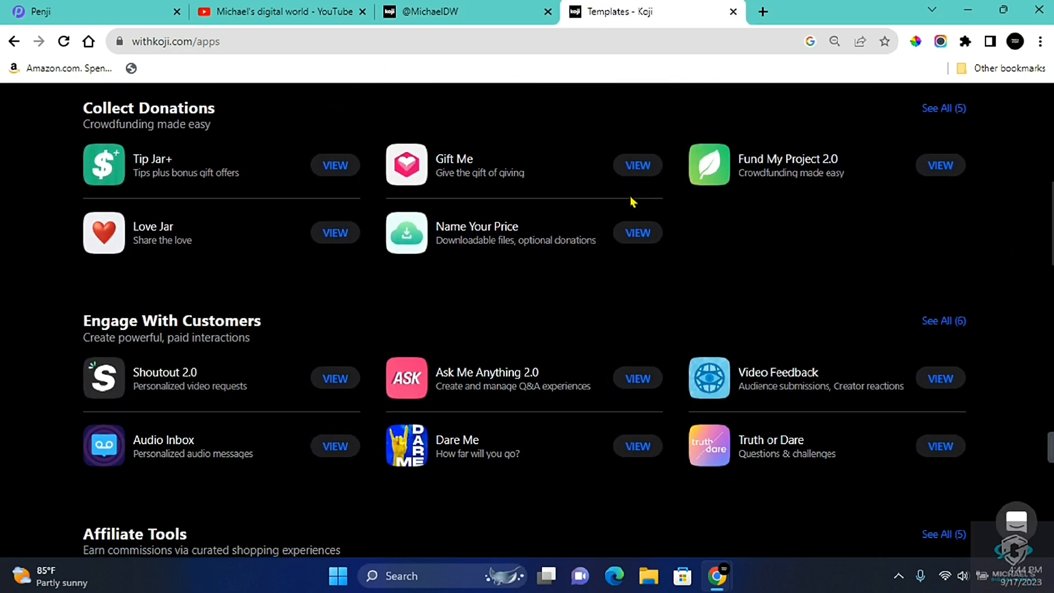
pyautogui.scroll(-4, 632, 201)
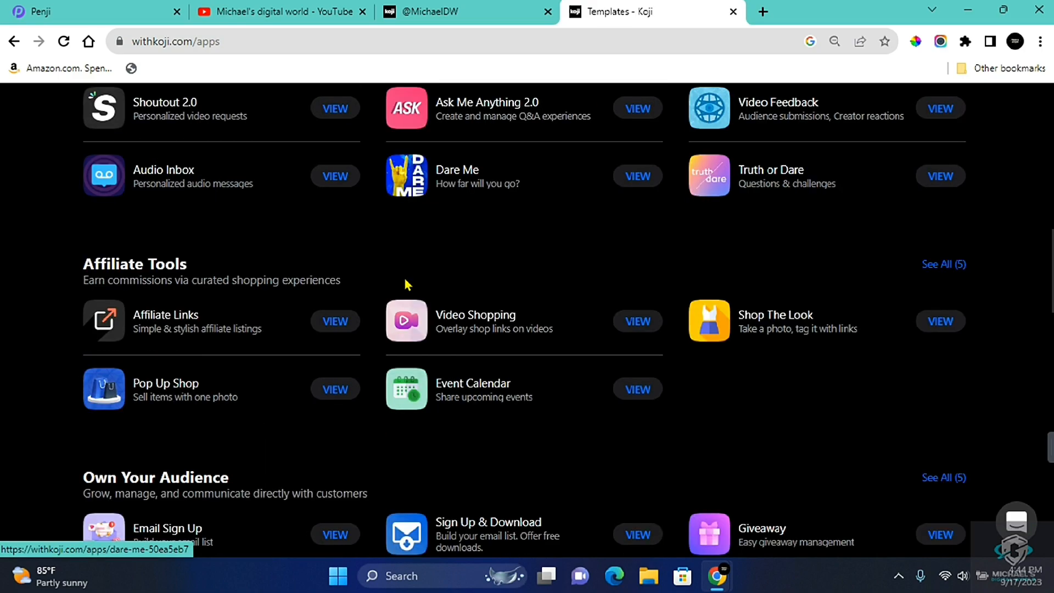
pyautogui.scroll(-12, 396, 329)
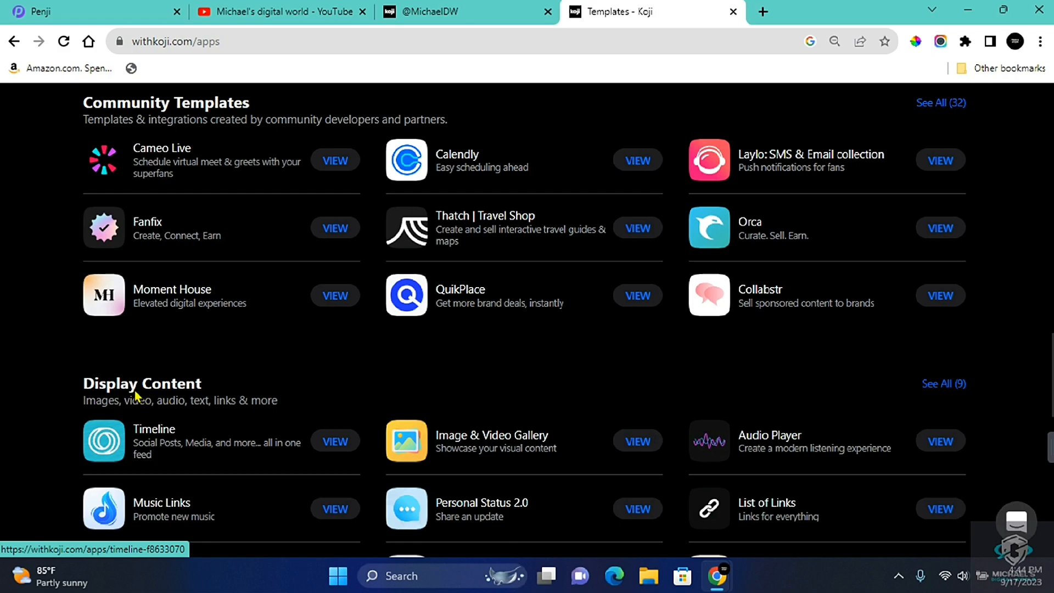
pyautogui.scroll(10, 259, 382)
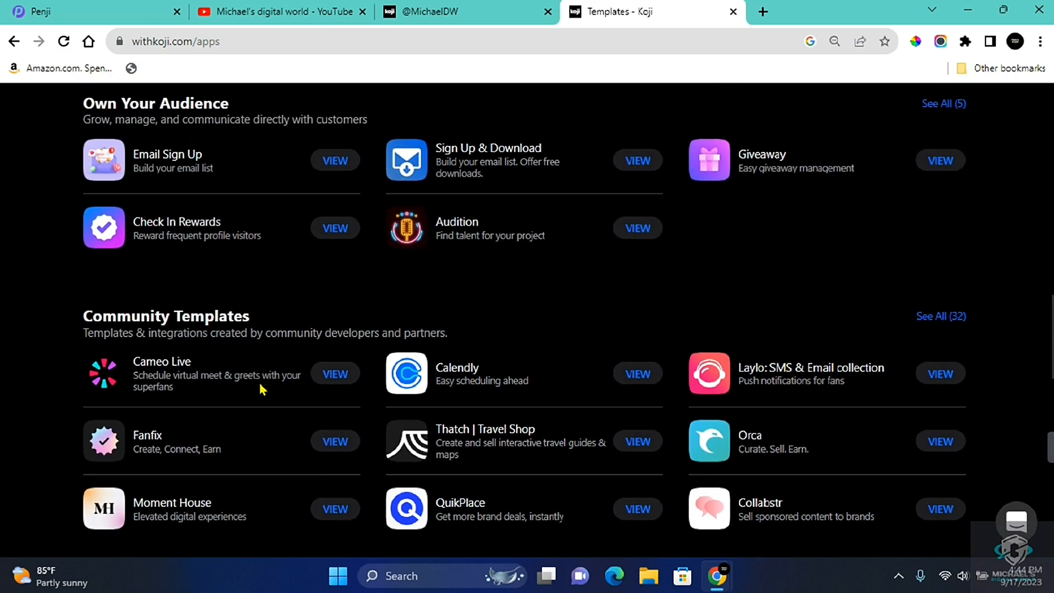
pyautogui.scroll(10, 253, 274)
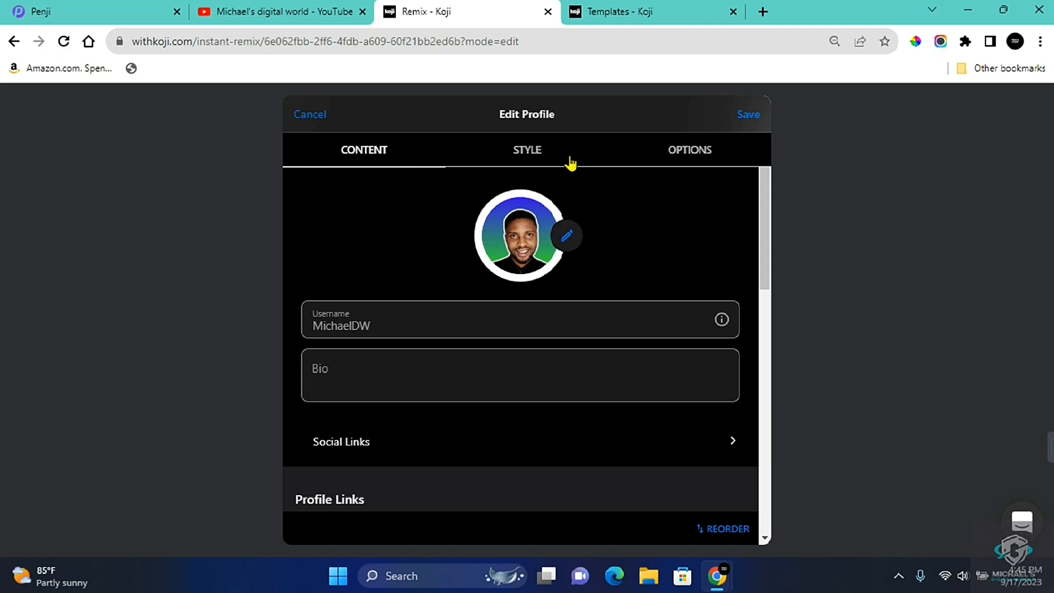
# Examine the Koji profile editor's options and the social link fields that can be filled in
pyautogui.click(684, 146)
pyautogui.click(384, 456)
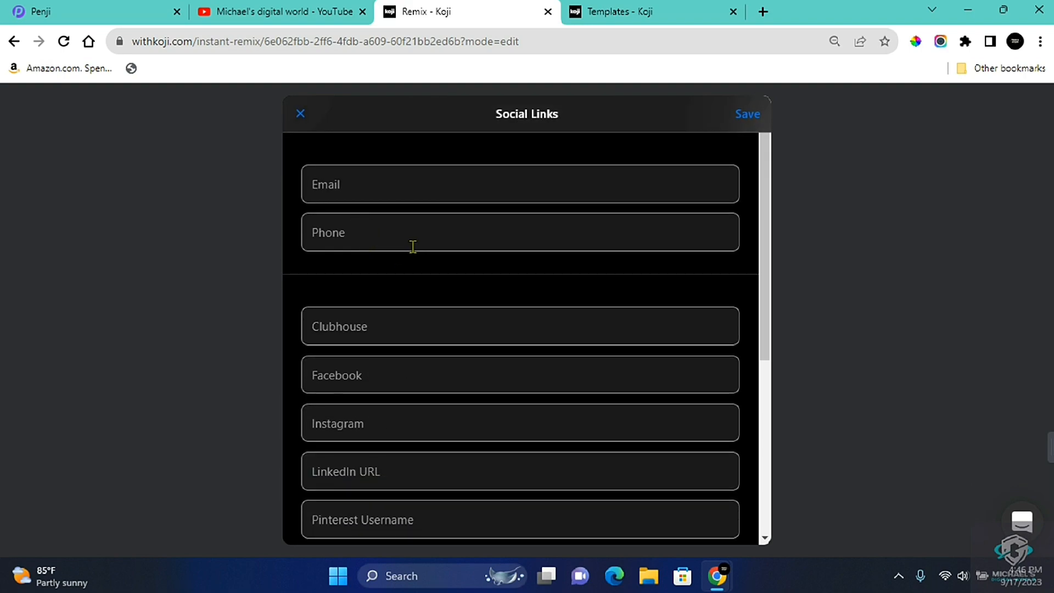
pyautogui.scroll(-4, 395, 308)
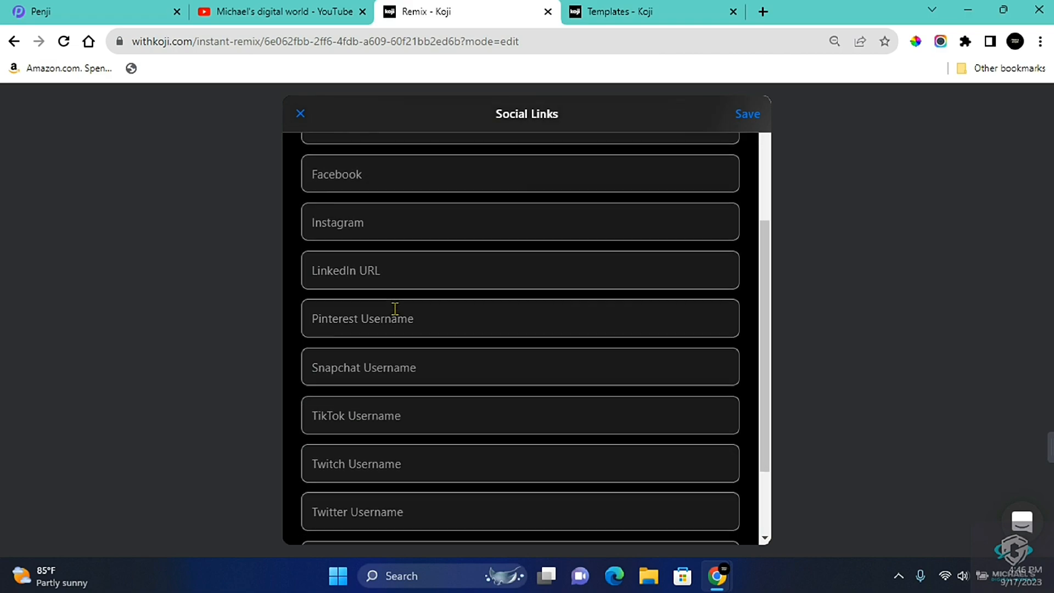
pyautogui.scroll(-2, 362, 285)
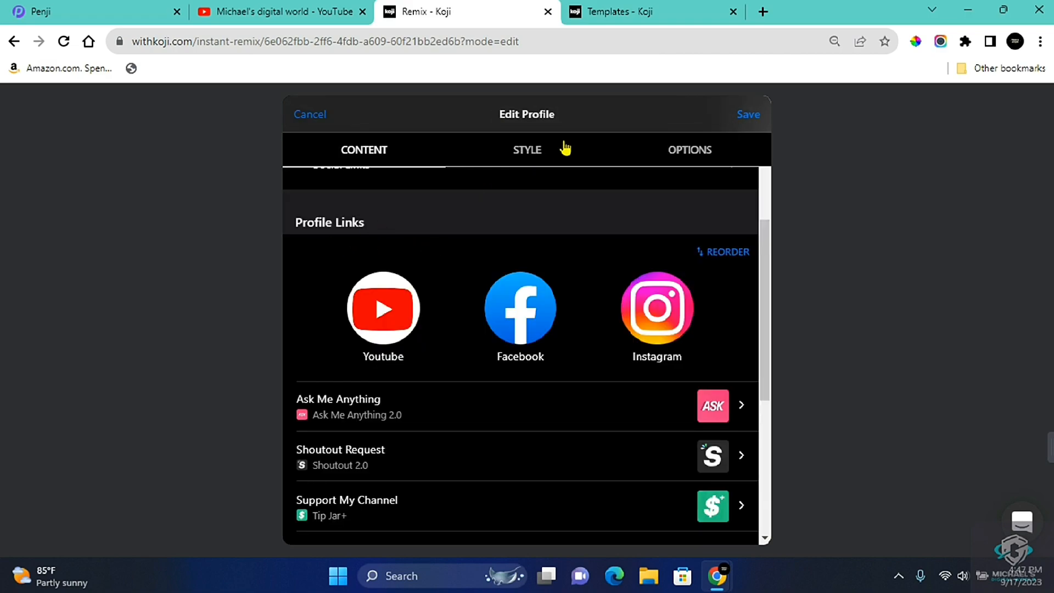
# Examine the Koji profile's style choices for themes, background, buttons and fonts
pyautogui.click(534, 159)
pyautogui.hscroll(5, 648, 428)
pyautogui.hscroll(10, 661, 434)
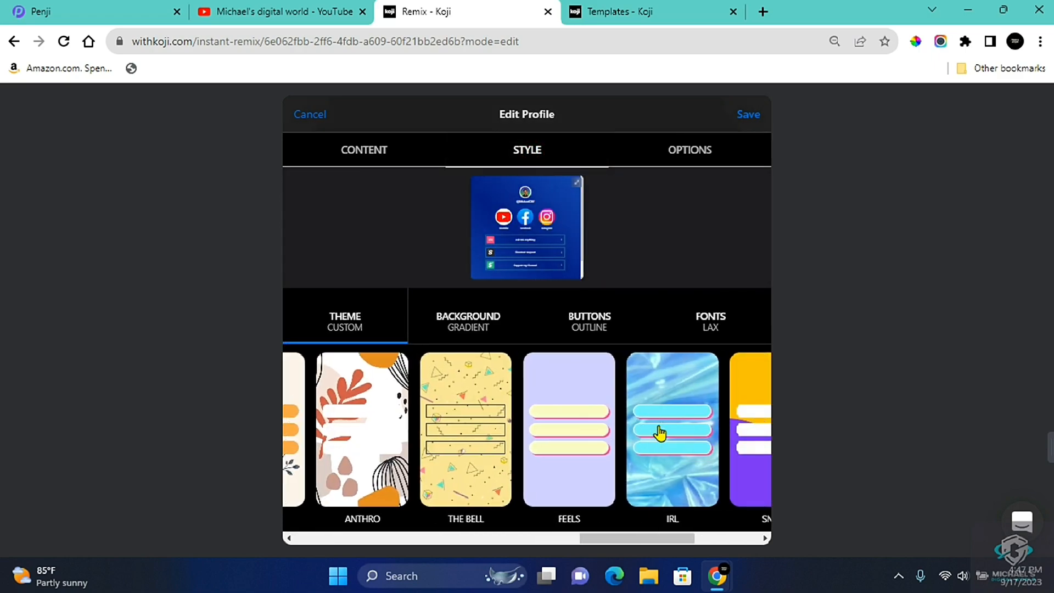
pyautogui.hscroll(1, 457, 467)
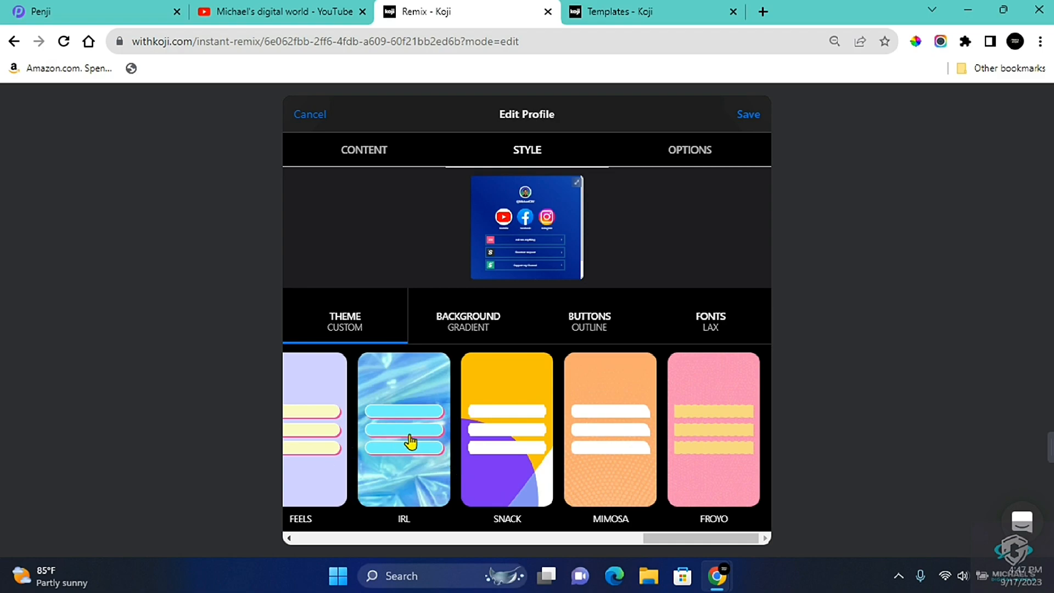
pyautogui.click(369, 364)
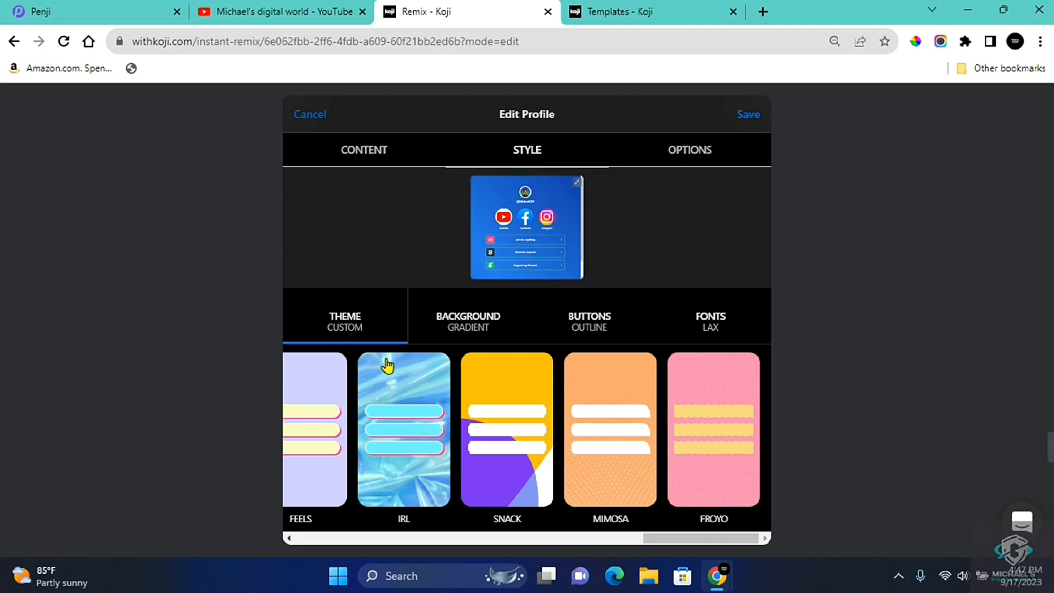
pyautogui.click(453, 331)
pyautogui.click(576, 328)
pyautogui.click(731, 325)
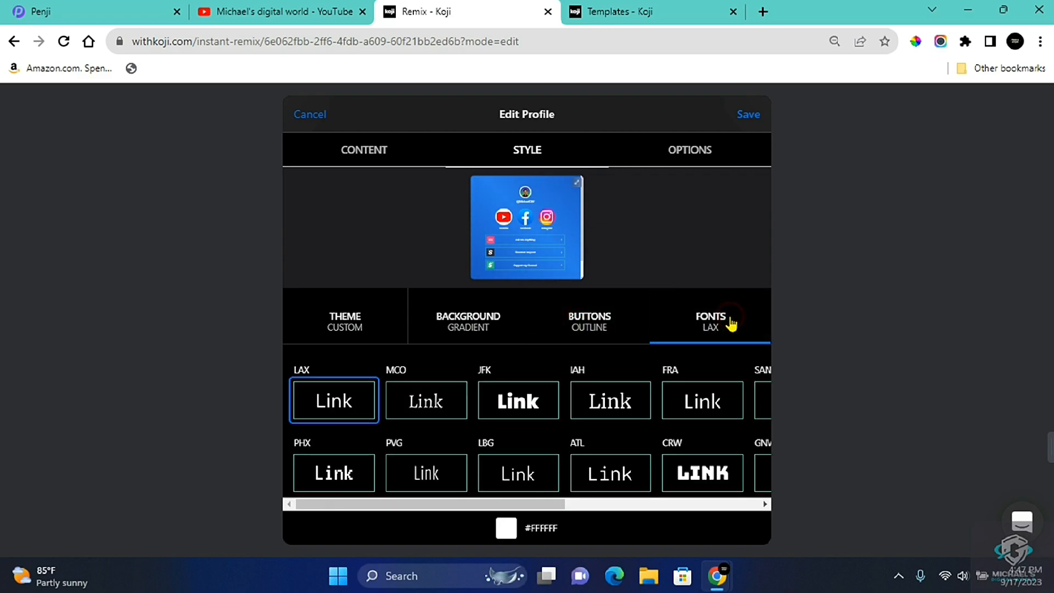